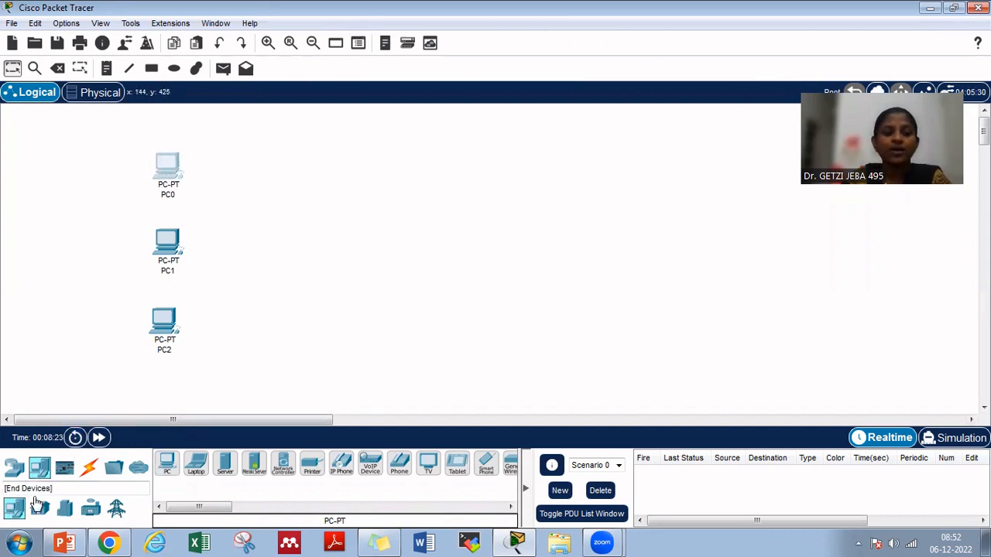
Place a server in the workspace, across from PC0, and rename it DHCP_Server
click(224, 465)
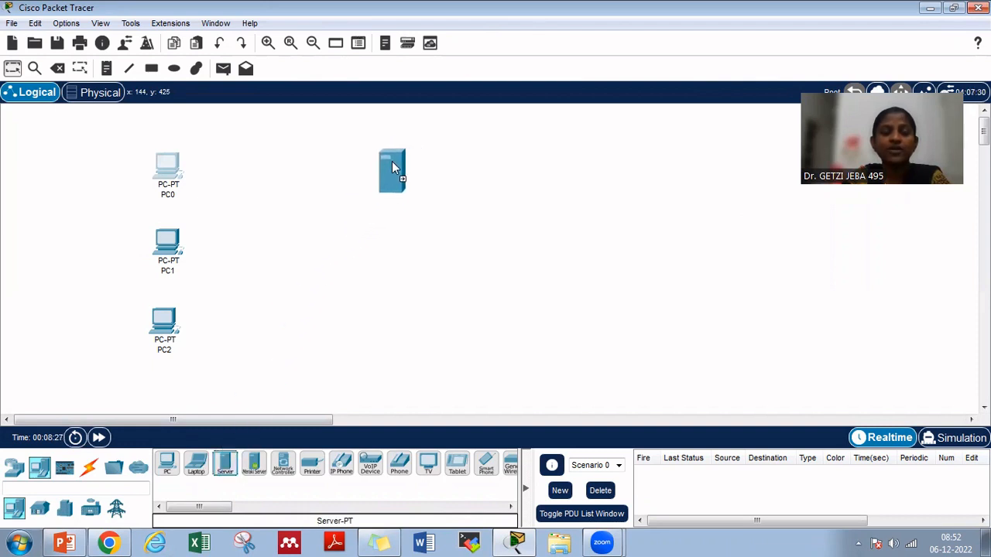
click(392, 163)
click(392, 197)
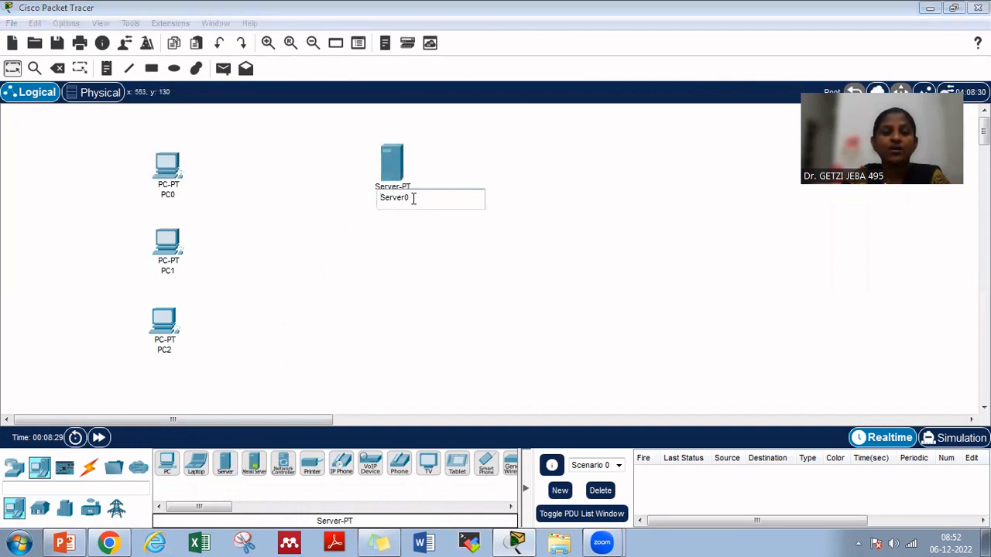
drag(414, 197, 380, 198)
text(DHCP)
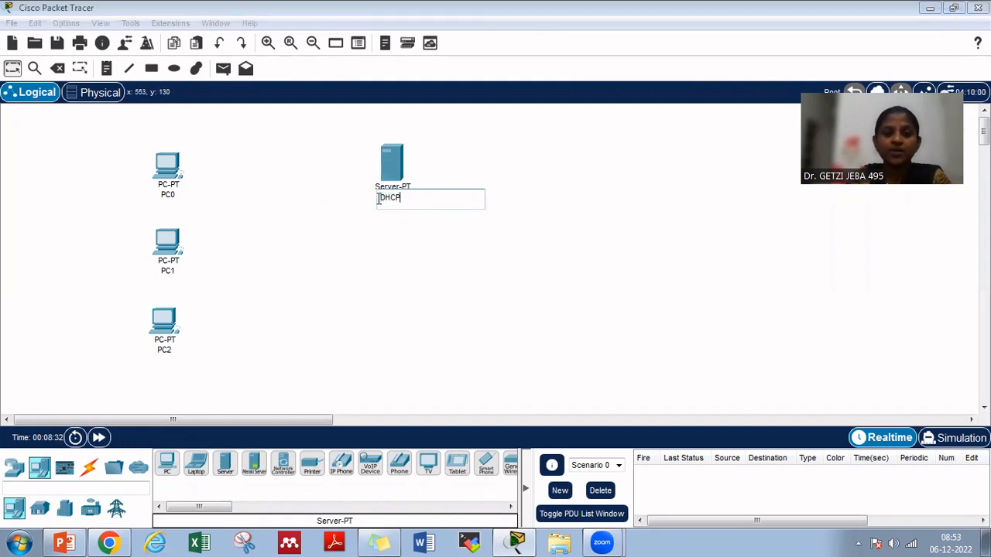
text(_Server)
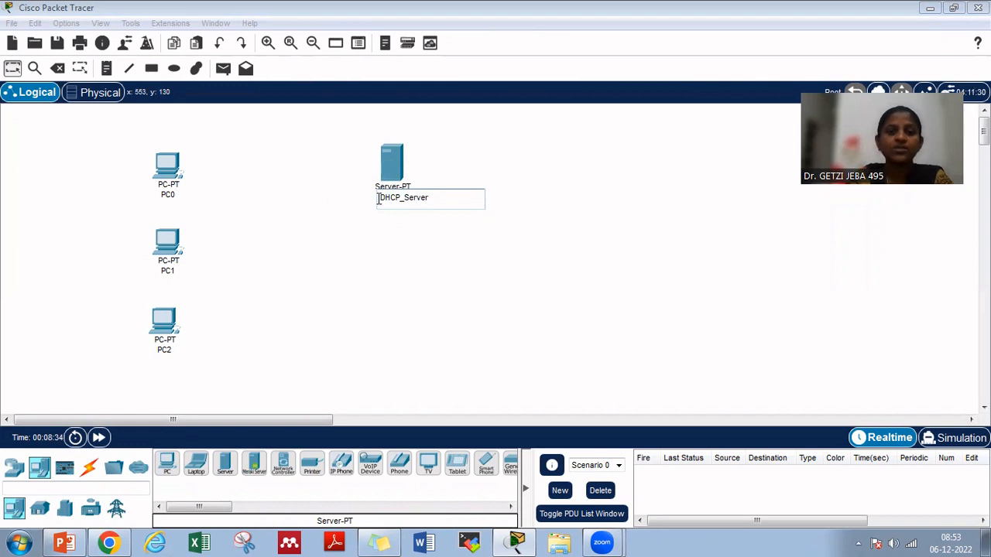
key(Return)
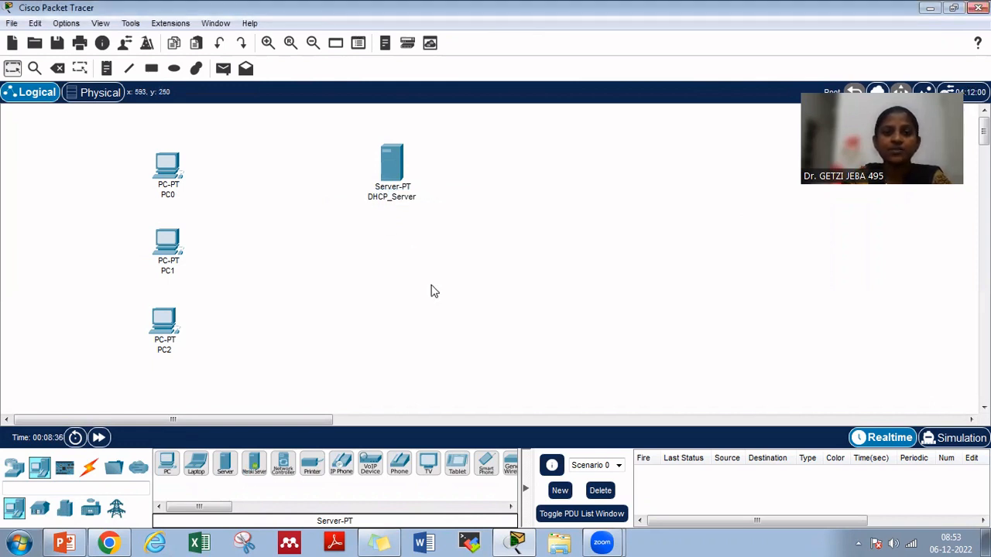
Rearrange PC0, PC1 and PC2 into a compact, evenly spaced vertical column facing the server
click(267, 44)
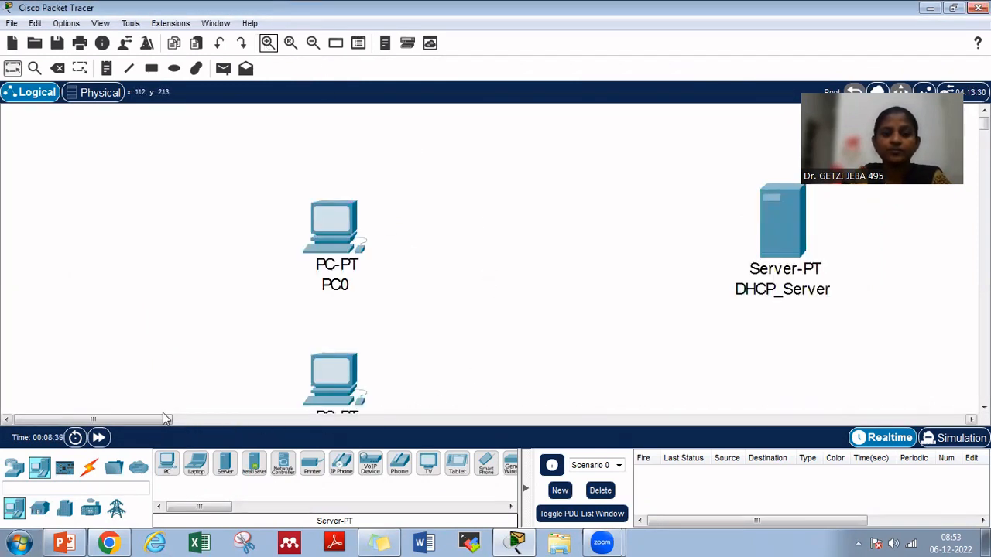
drag(170, 420, 198, 421)
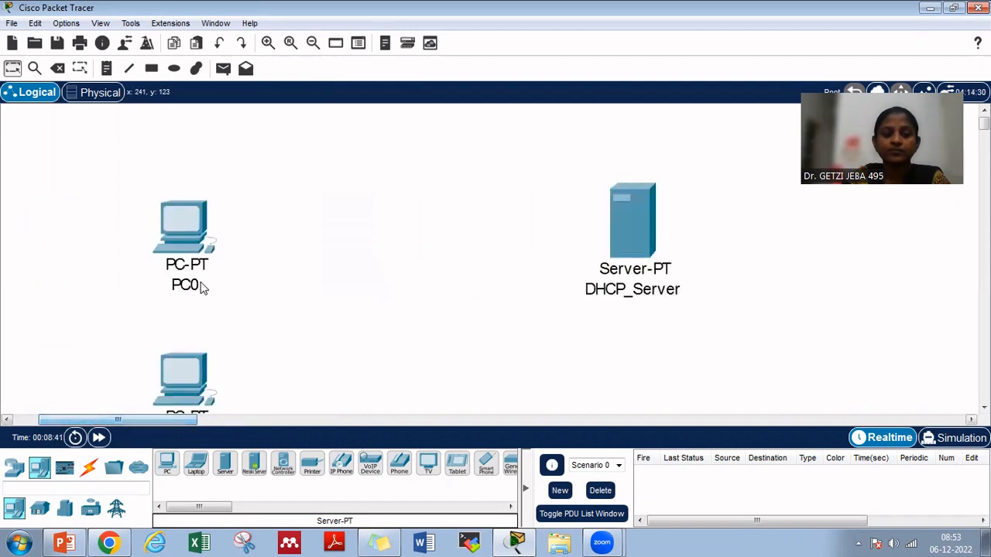
drag(185, 222, 195, 143)
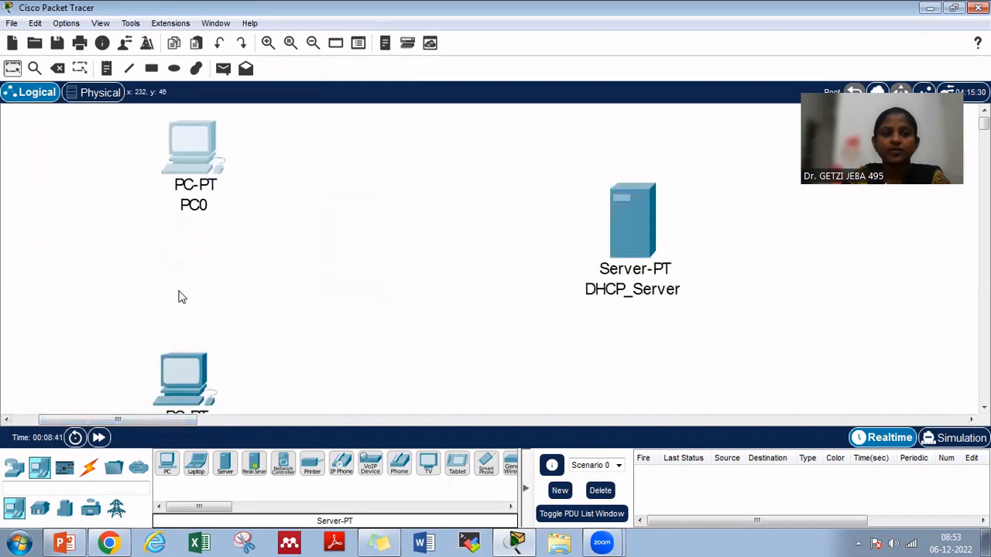
drag(192, 331, 192, 232)
scroll(234, 327, down, 2)
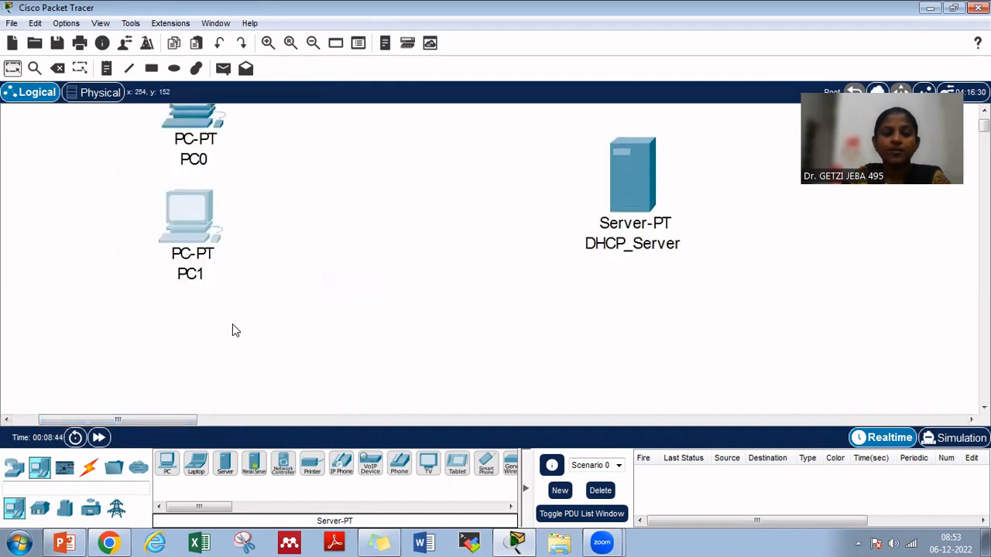
scroll(216, 350, down, 2)
drag(187, 366, 200, 199)
scroll(330, 272, up, 4)
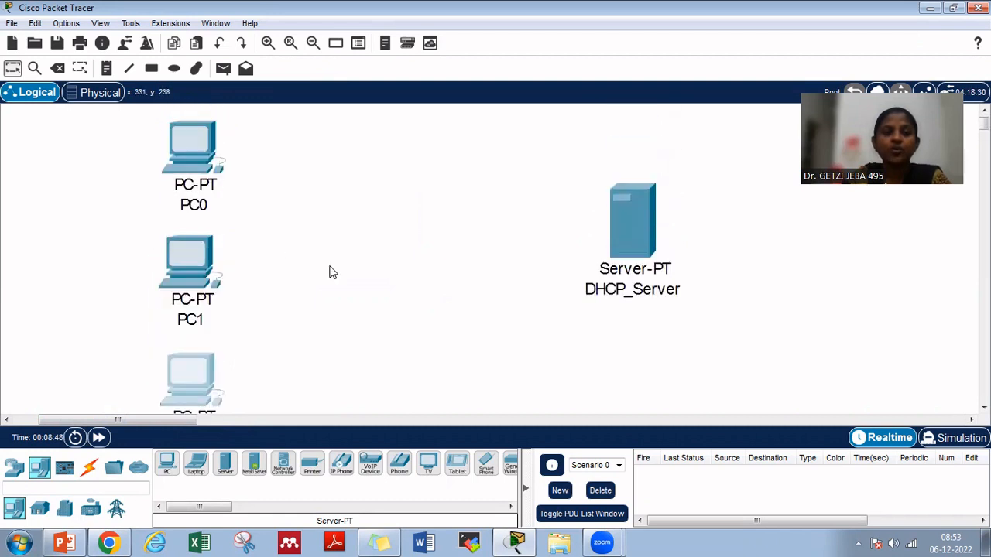
drag(194, 373, 192, 379)
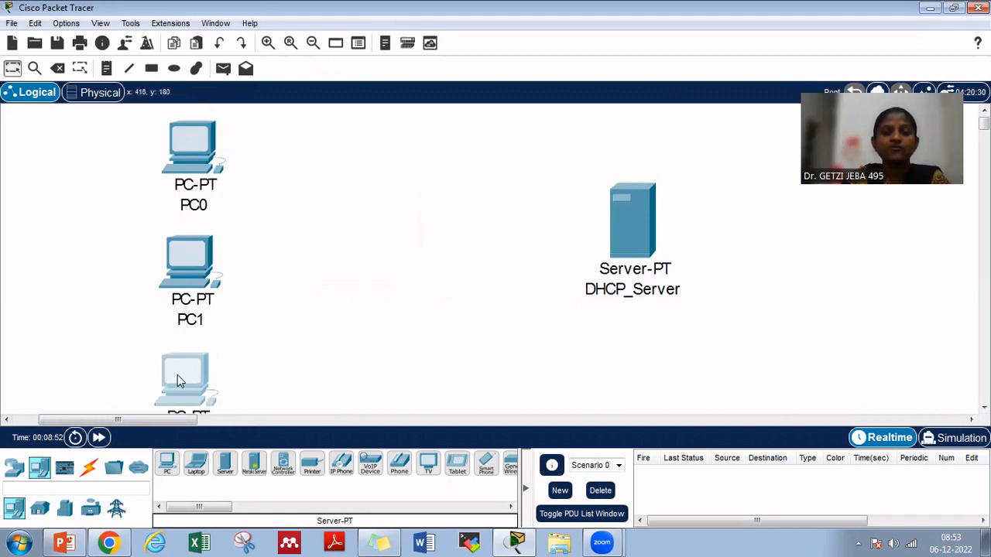
Place a PT-Switch in the workspace between the column of PCs and DHCP_Server
click(14, 469)
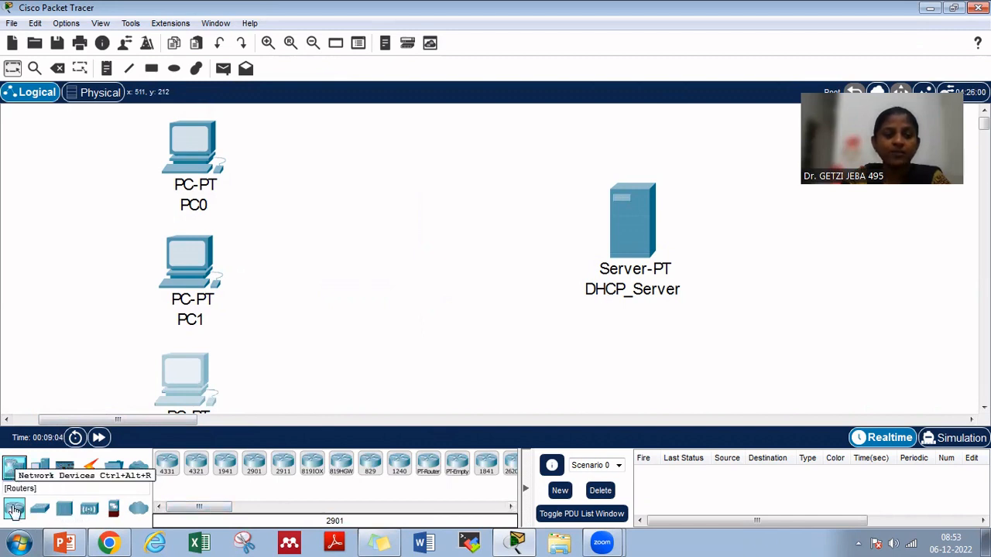
click(38, 510)
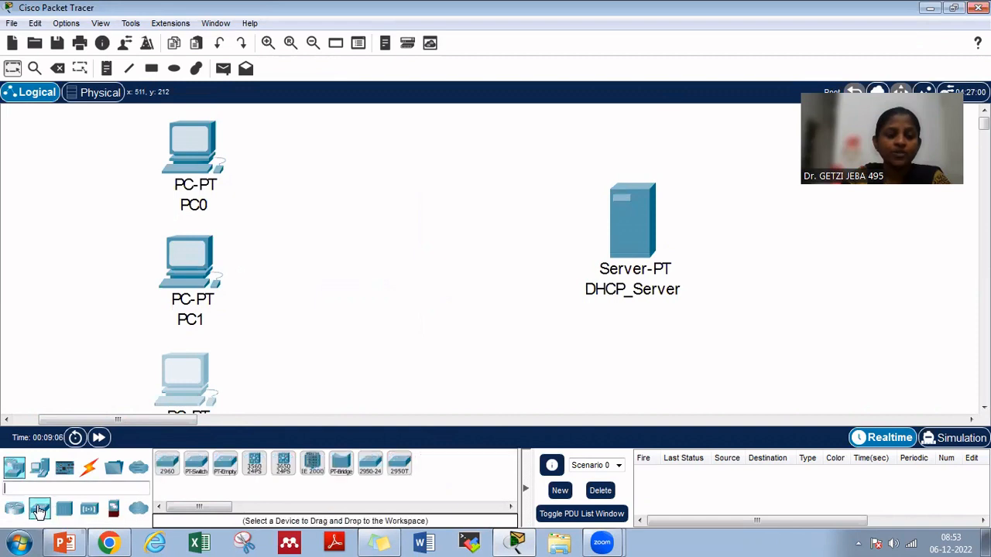
click(202, 471)
drag(203, 471, 379, 258)
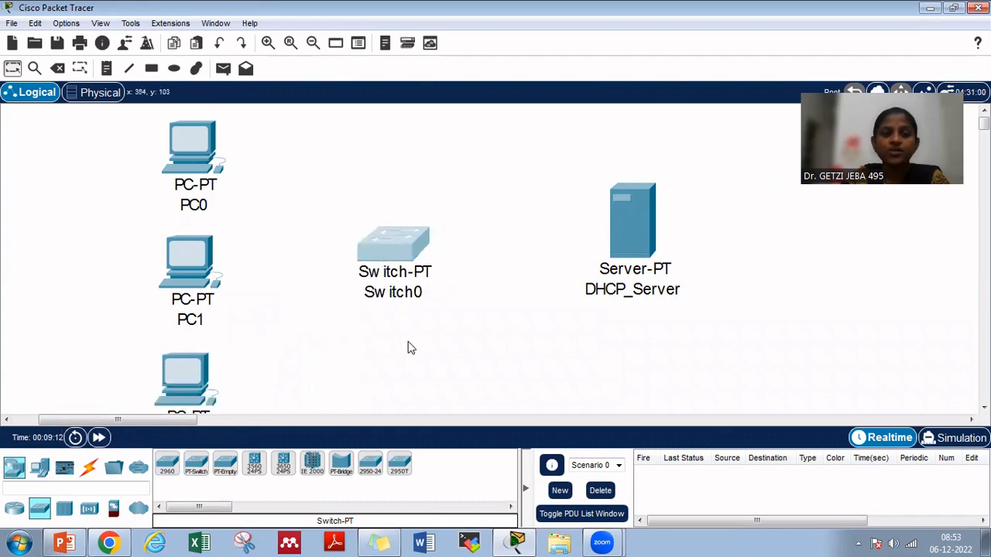
click(415, 360)
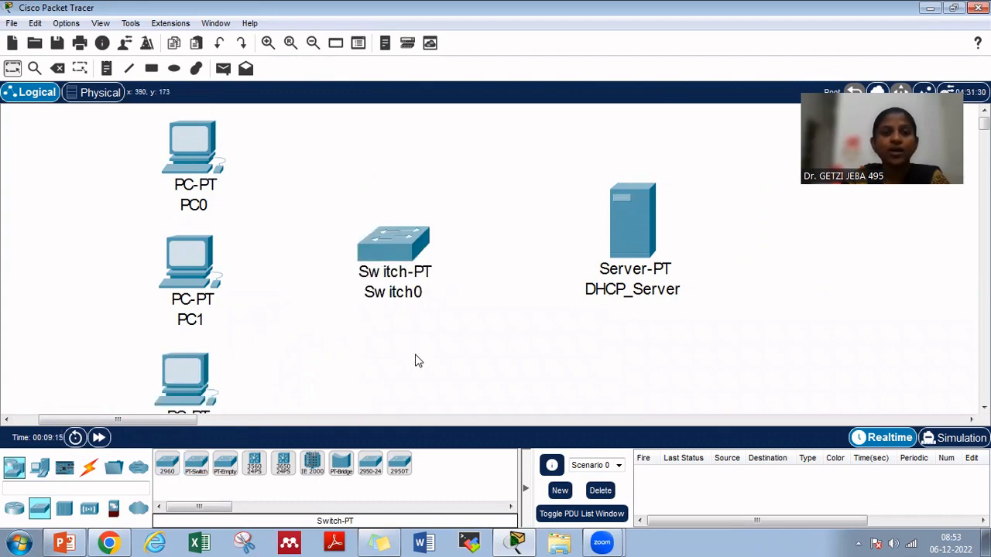
Cable PC0, PC1 and PC2 to Switch0 using the automatically chosen connection type
click(91, 468)
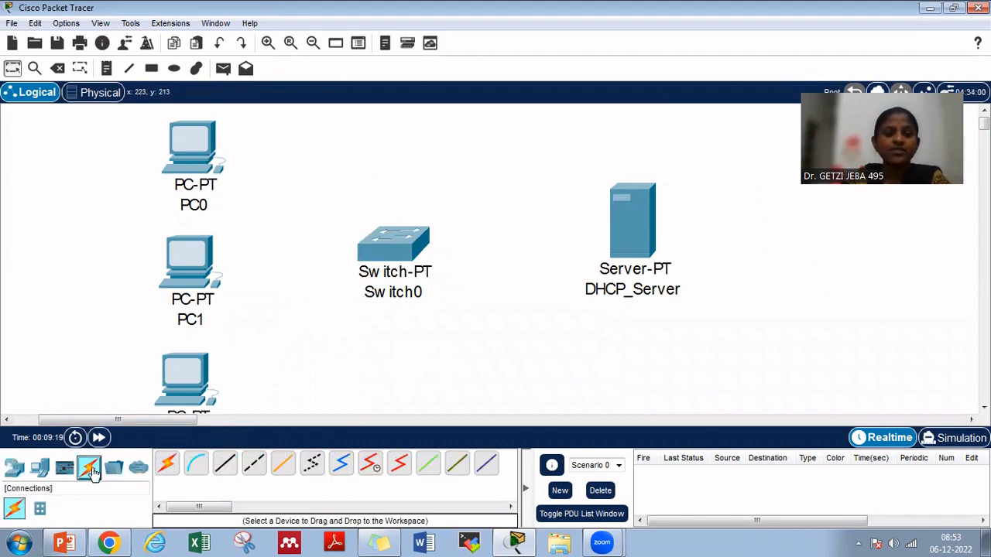
click(168, 467)
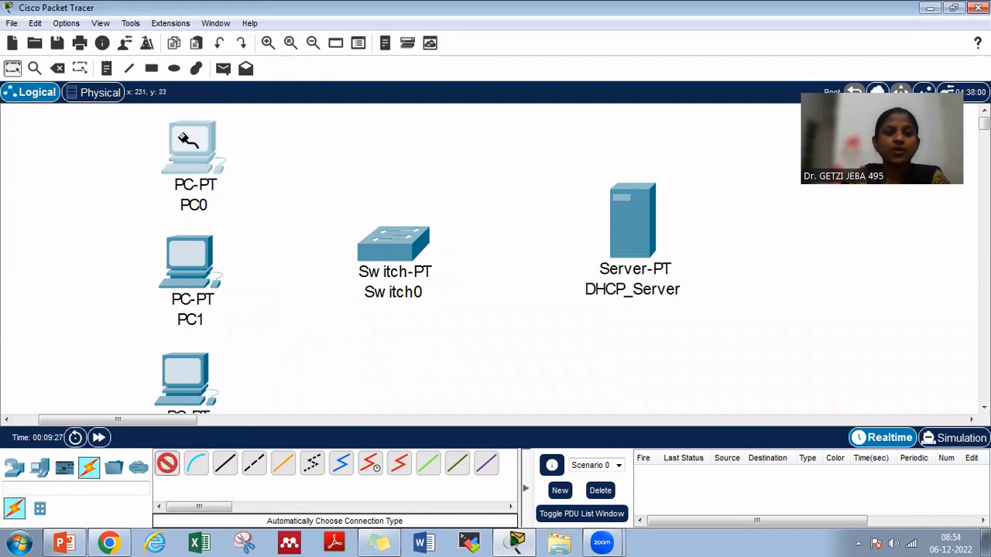
click(182, 147)
click(379, 255)
click(395, 240)
click(395, 240)
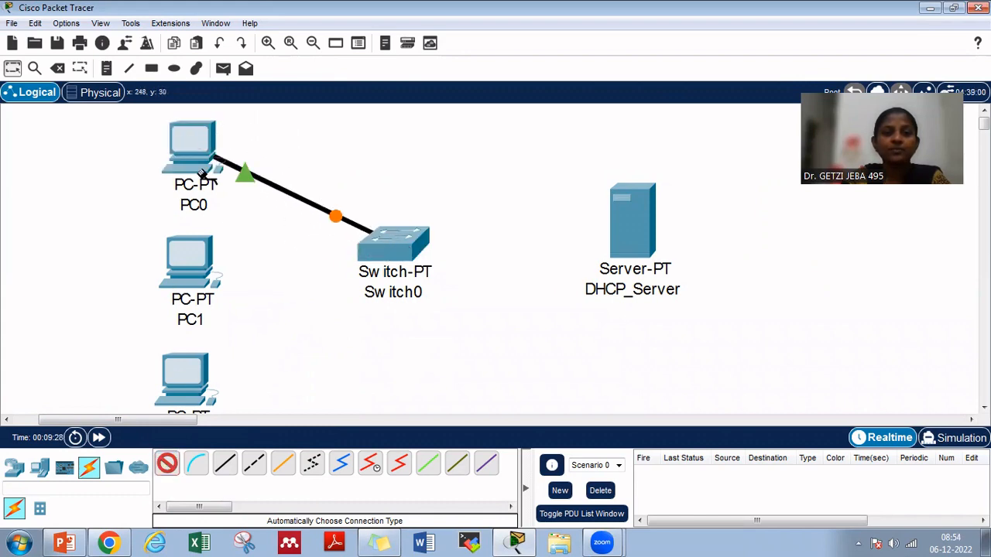
click(192, 263)
click(383, 240)
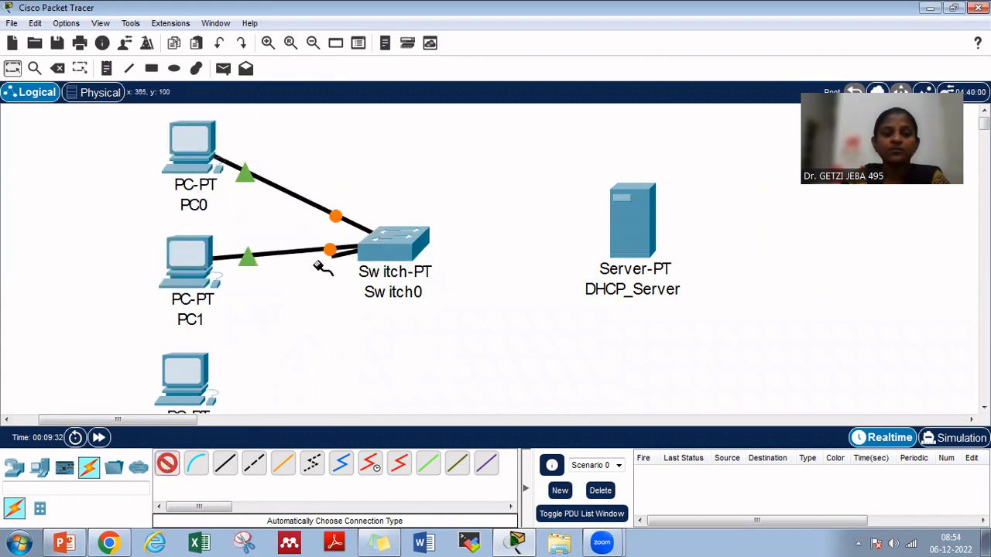
click(200, 366)
Cable Switch0 to DHCP_Server with the automatic connection type and shift the server so the link runs level
click(399, 240)
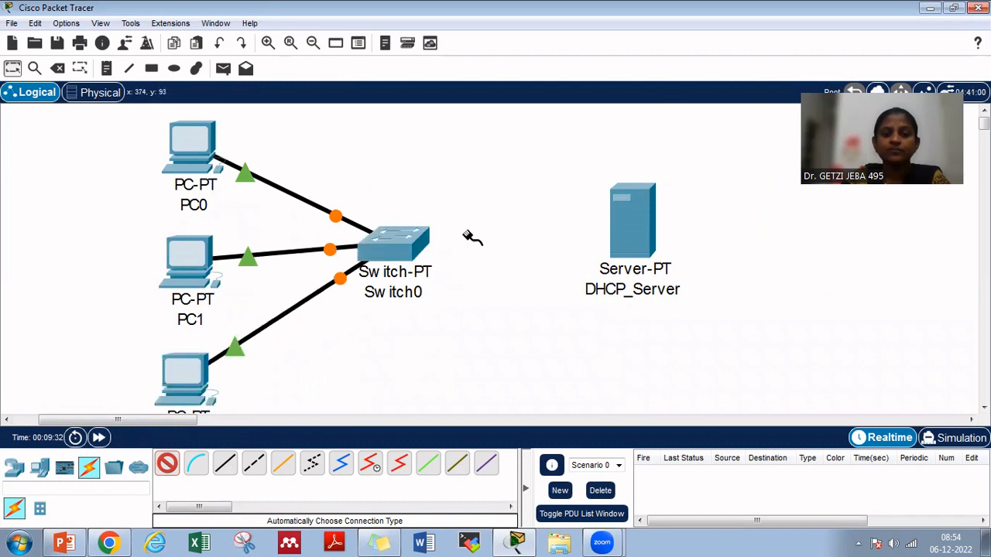
click(616, 237)
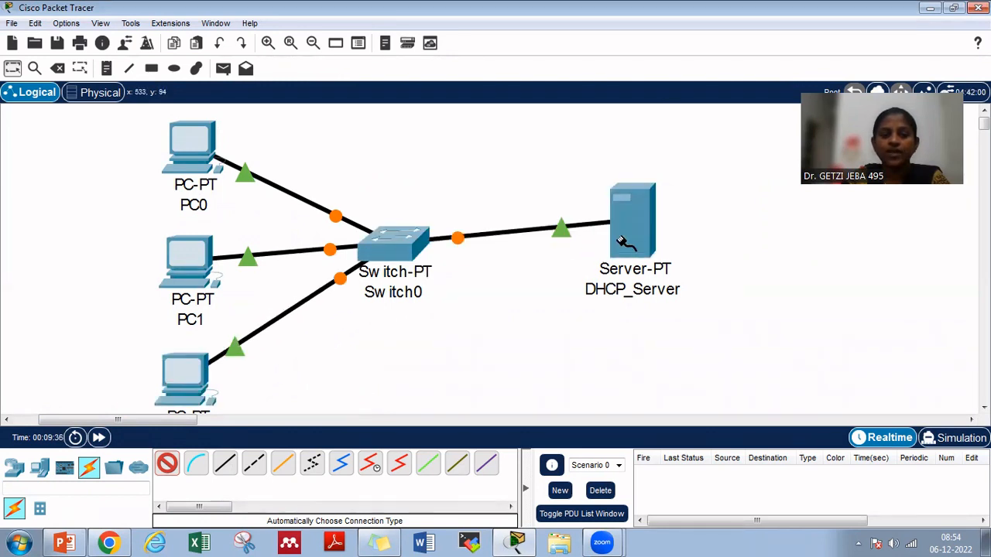
drag(622, 239, 625, 262)
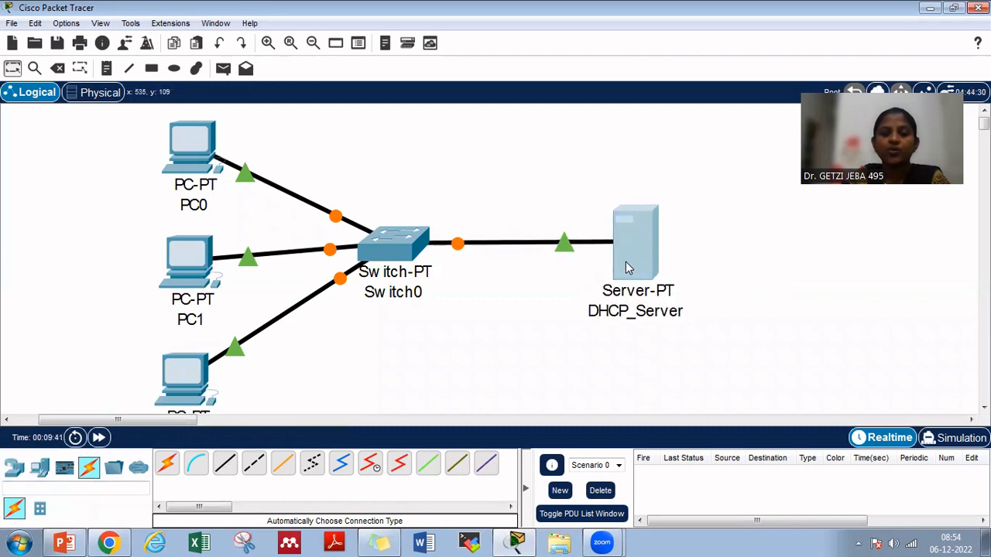
click(769, 281)
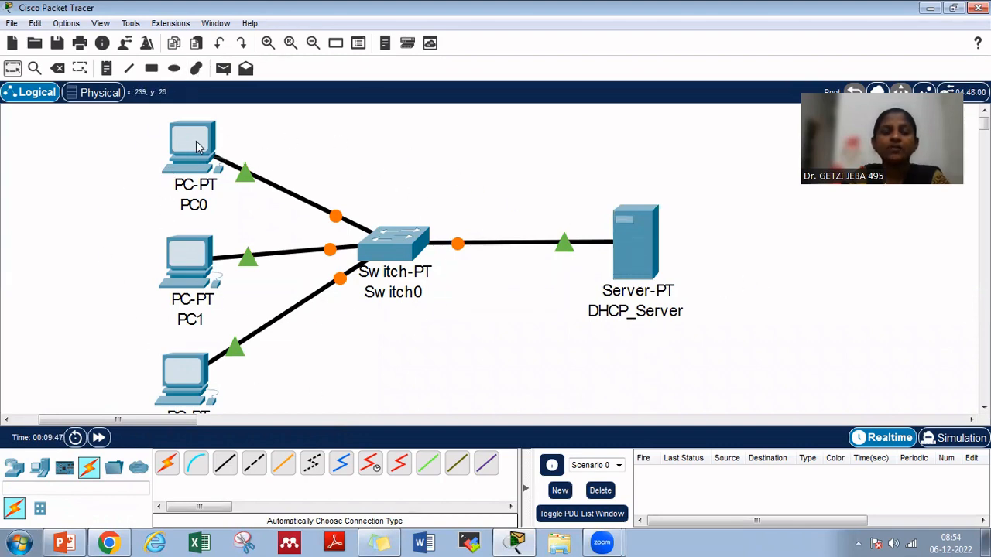
Check PC0's IP configuration for its addressing mode and address settings, leaving them as they are
mouse_move(197, 147)
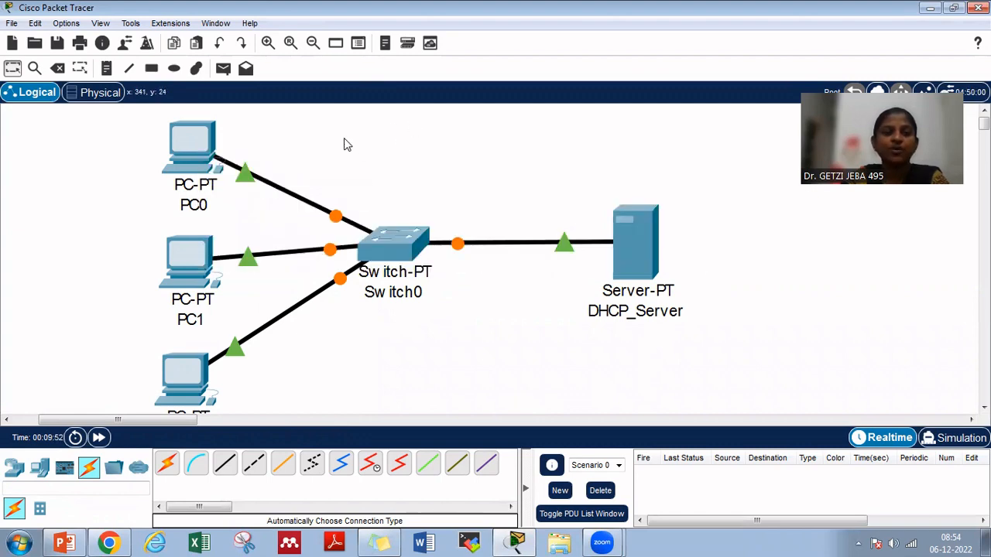
click(204, 149)
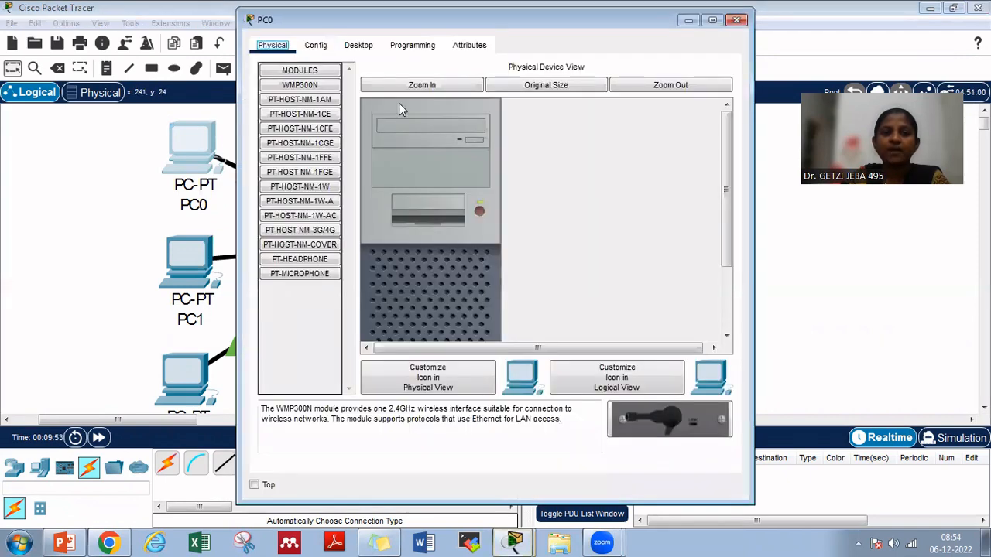
click(375, 47)
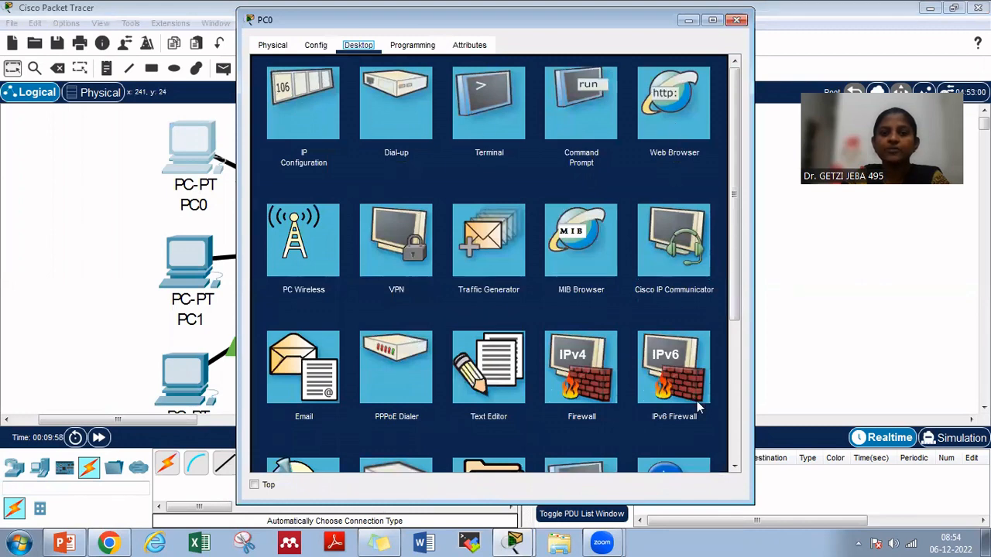
click(314, 118)
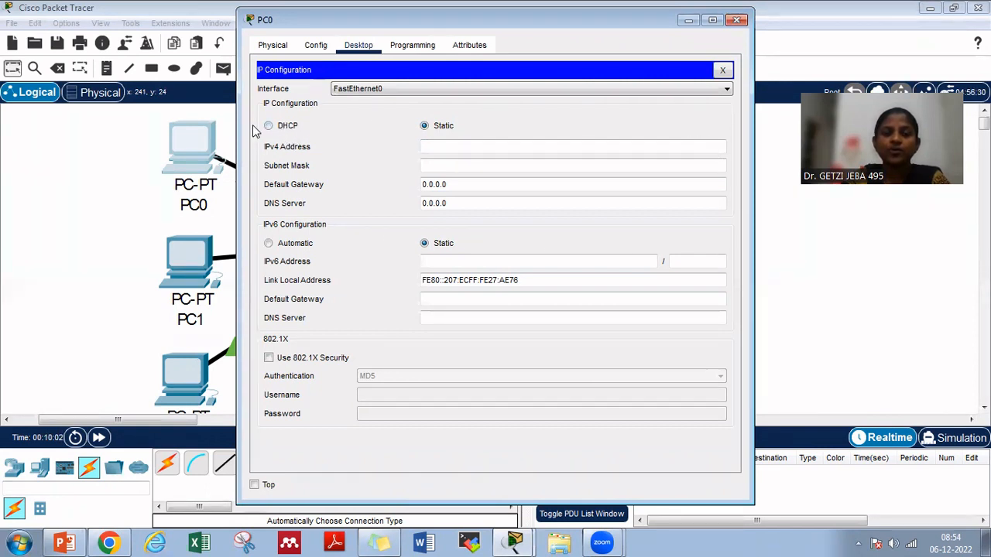
click(722, 71)
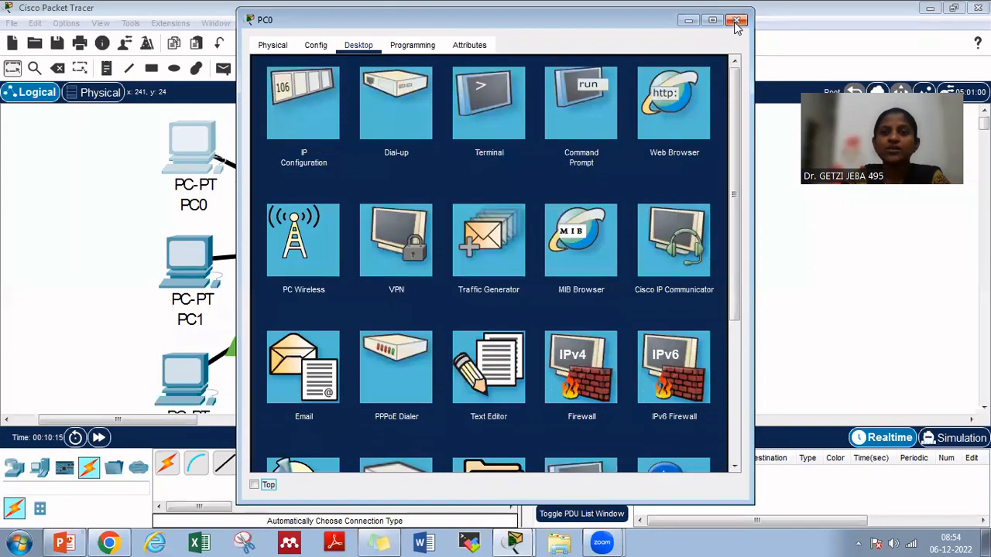
click(738, 21)
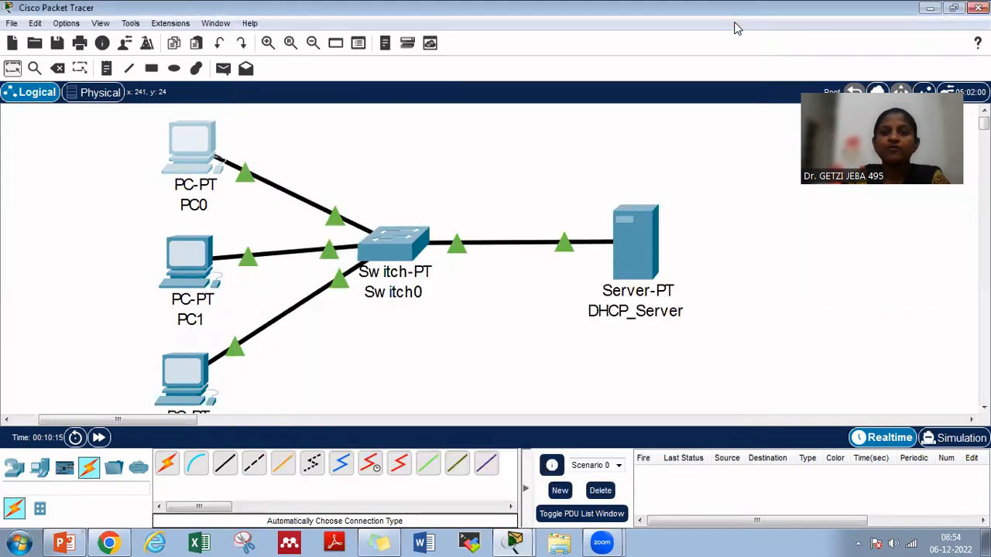
Set DHCP_Server's static IPv4 address to 192.168.5.2 in its IP configuration
click(644, 236)
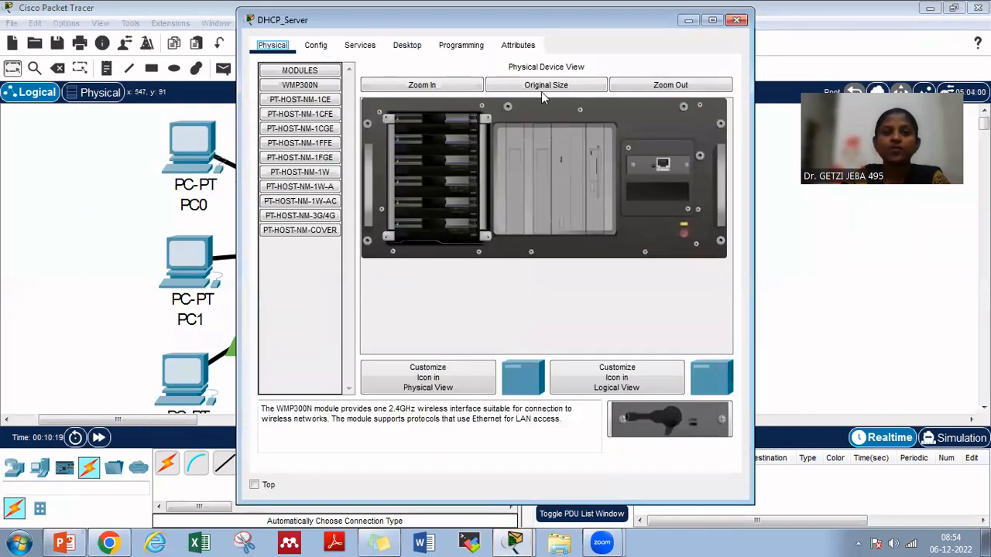
click(403, 47)
click(311, 103)
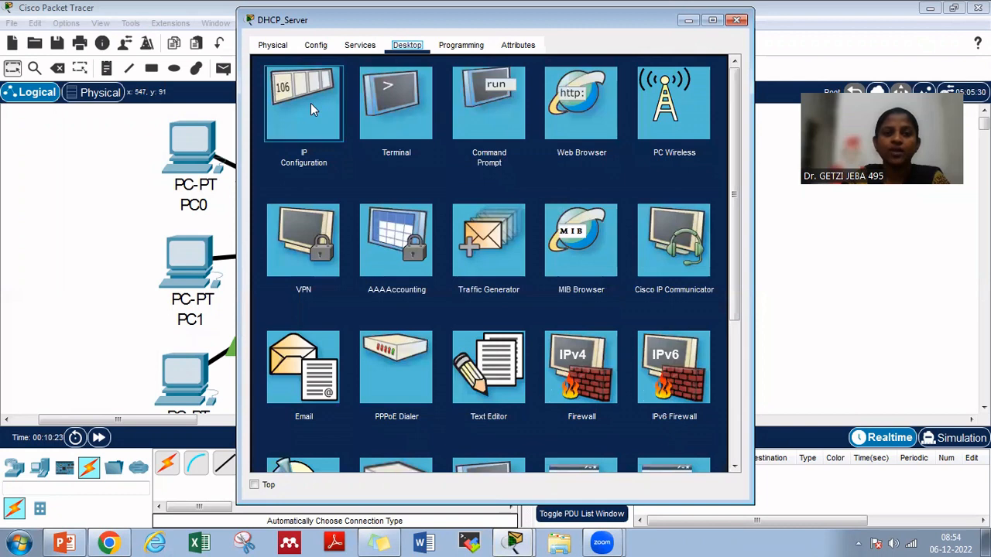
click(448, 130)
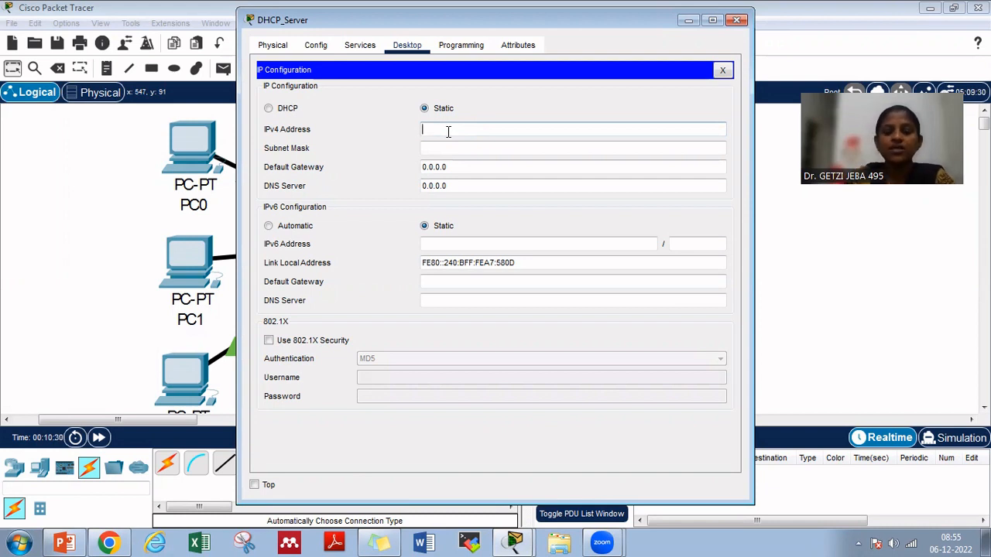
text(192.1)
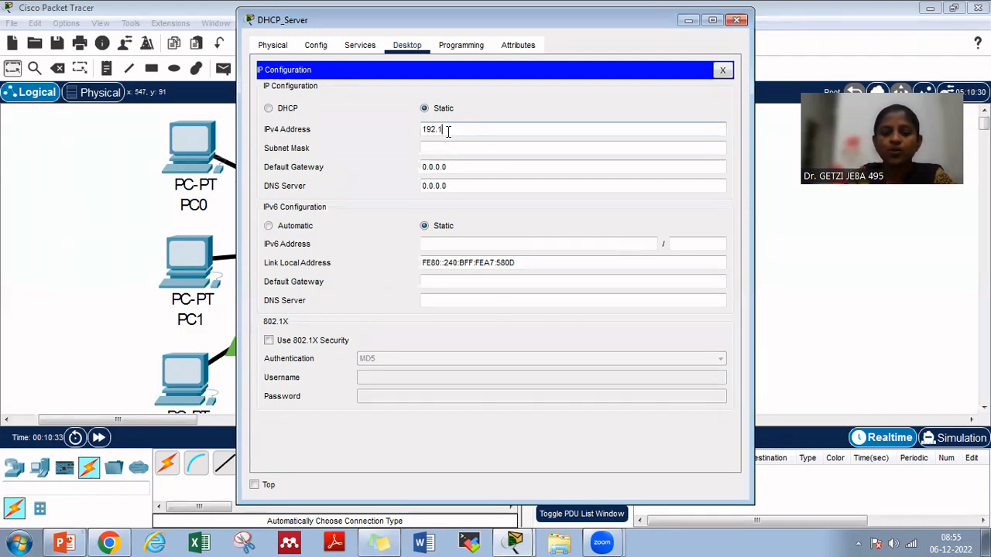
text(68)
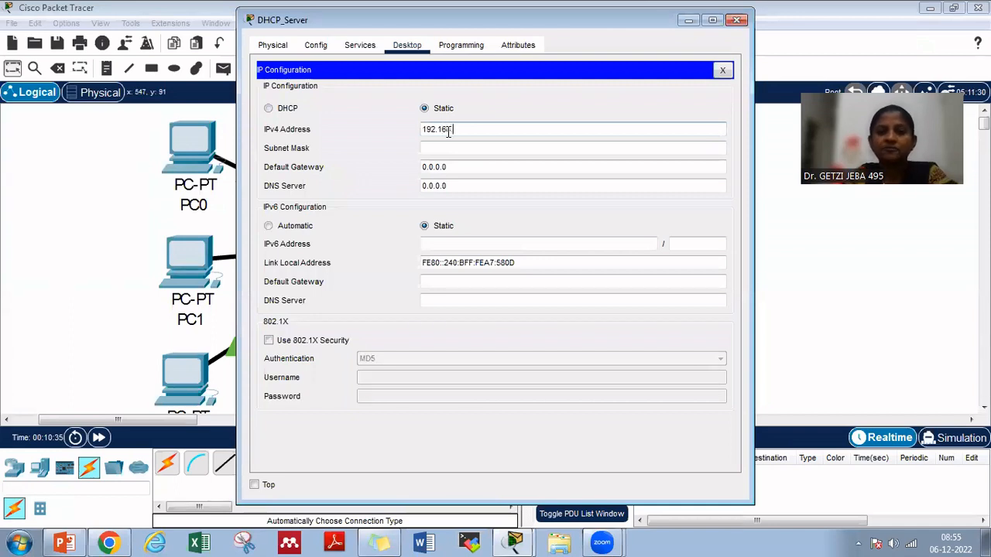
text(.5.2)
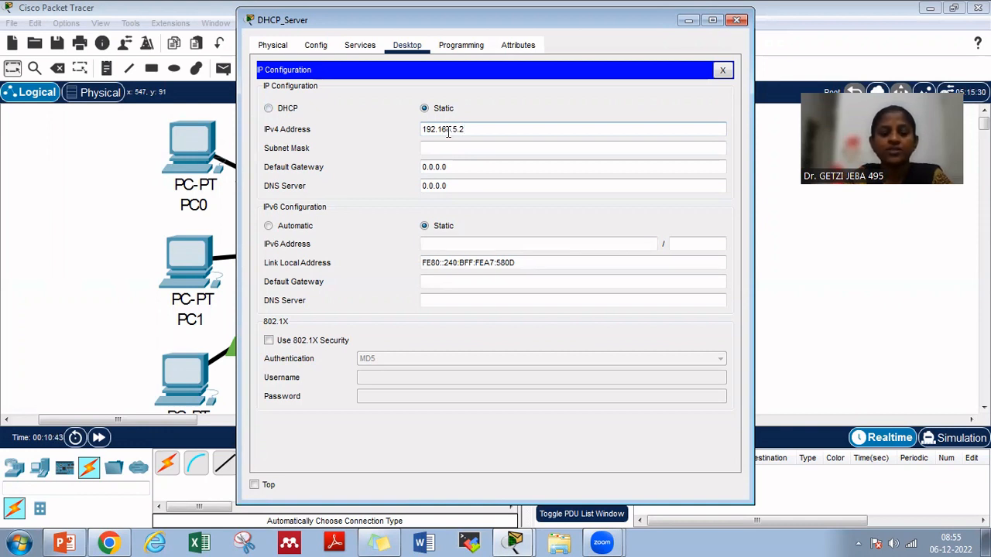
Give DHCP_Server the subnet mask 255.255.255.0 and default gateway 192.168.5.1, and close its IP configuration
key(Tab)
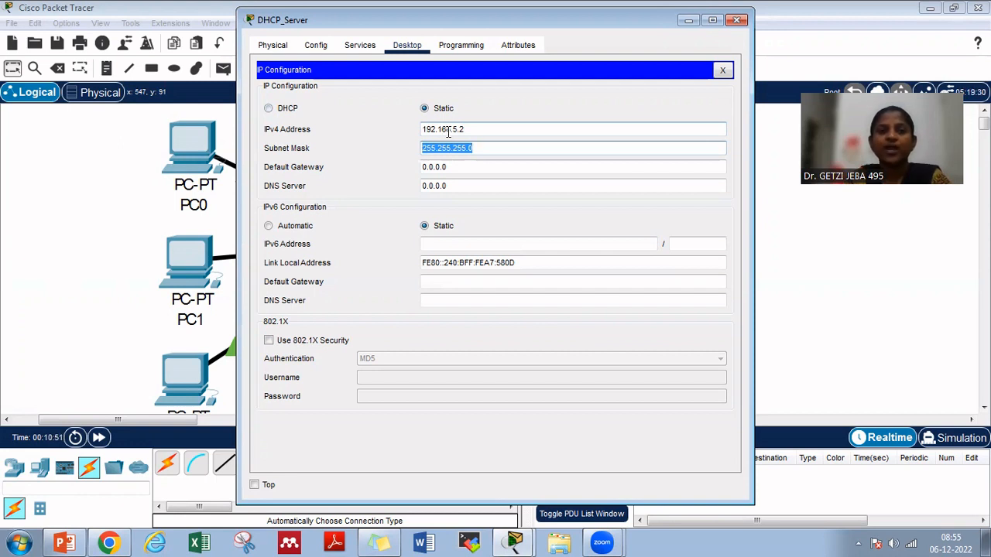
key(Tab)
text(192)
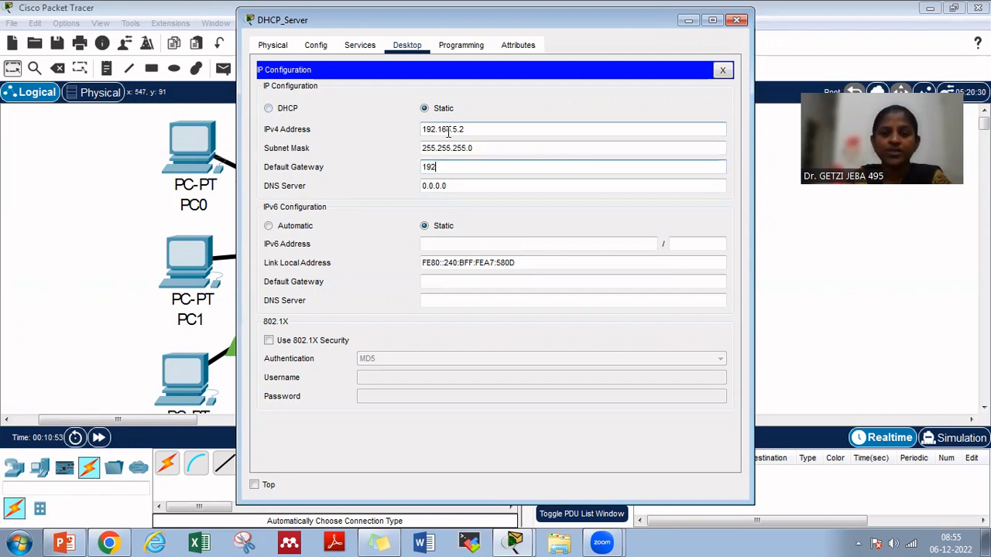
text(.168.5.1)
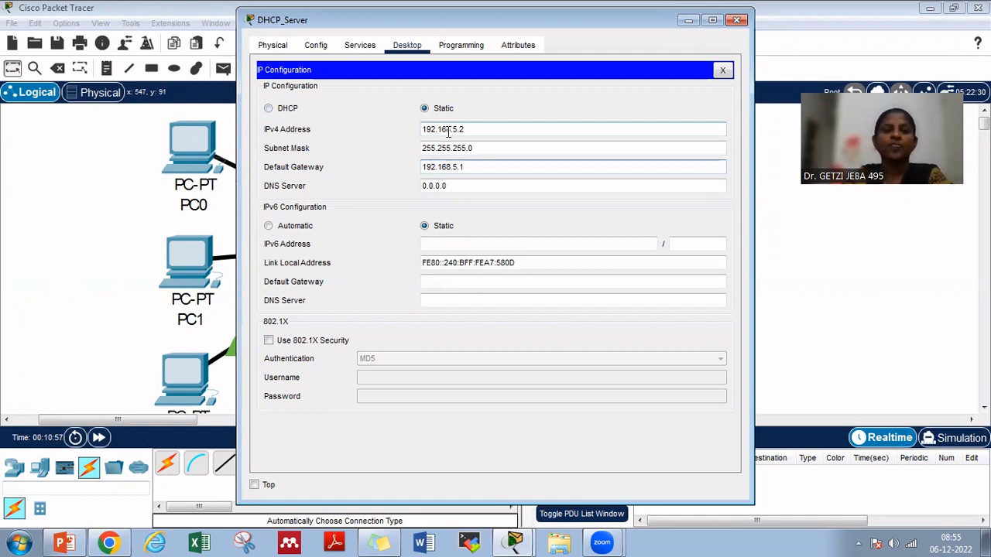
click(723, 70)
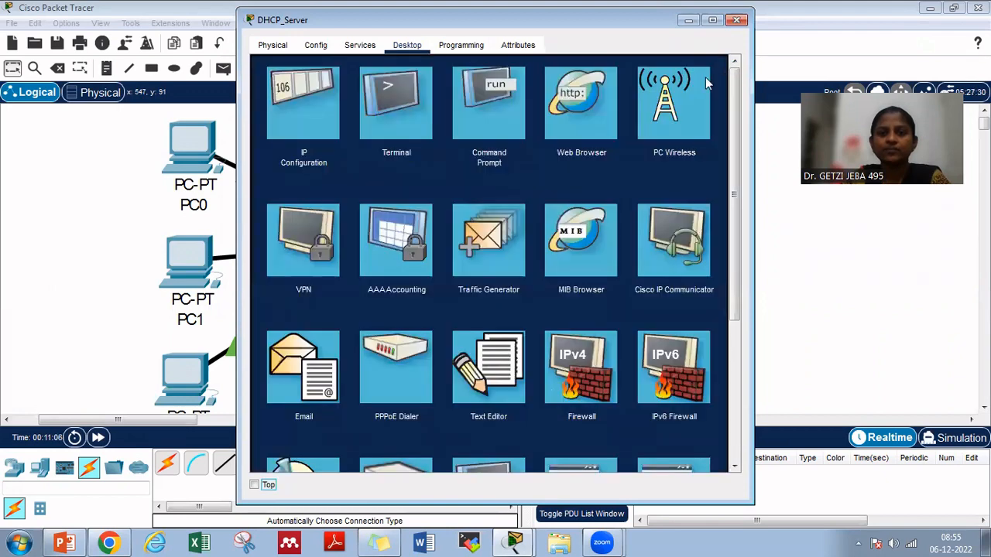
Turn on the DHCP service for FastEthernet0 on DHCP_Server
click(352, 46)
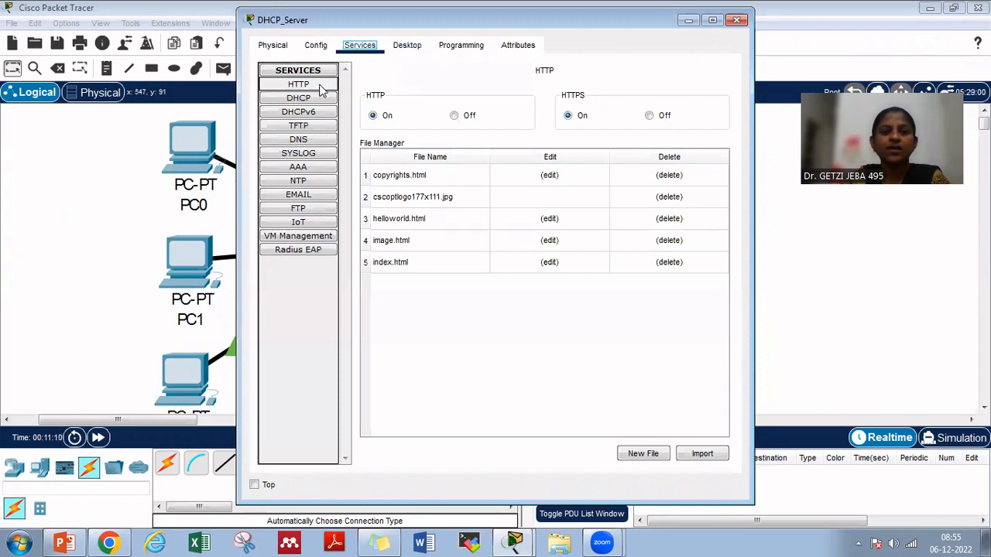
click(309, 101)
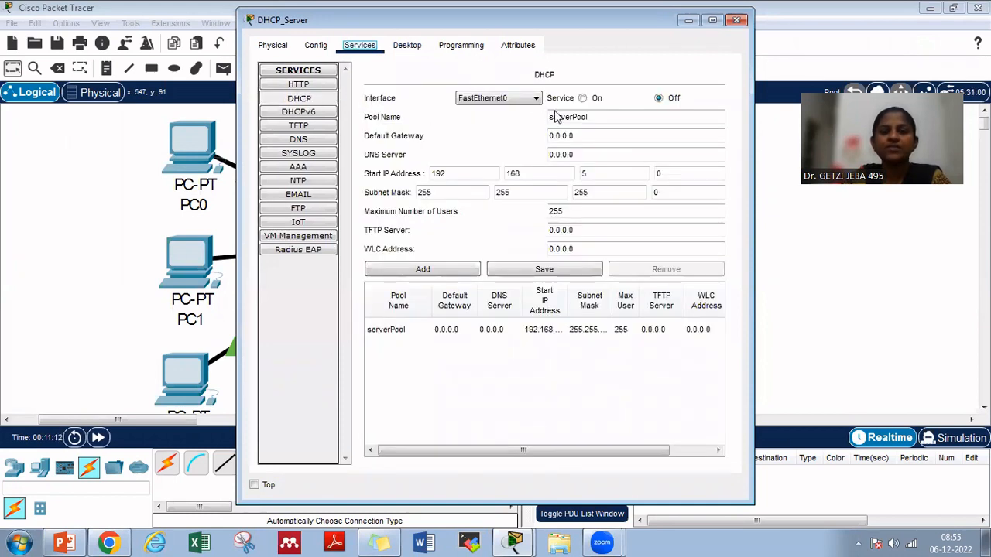
click(583, 99)
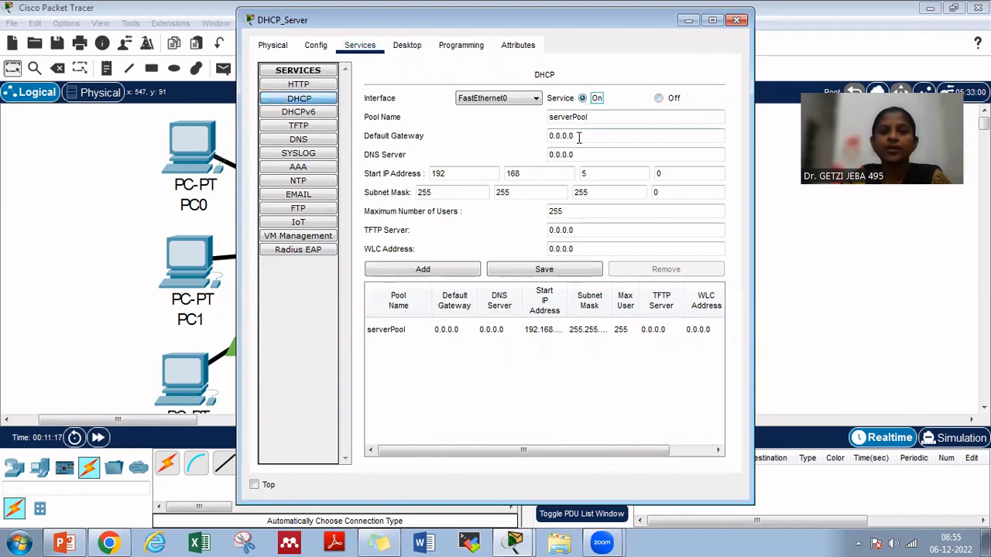
Set the serverPool default gateway to 192.168.5.1, checking it against the gateway in the server's own IP configuration
drag(578, 137, 548, 136)
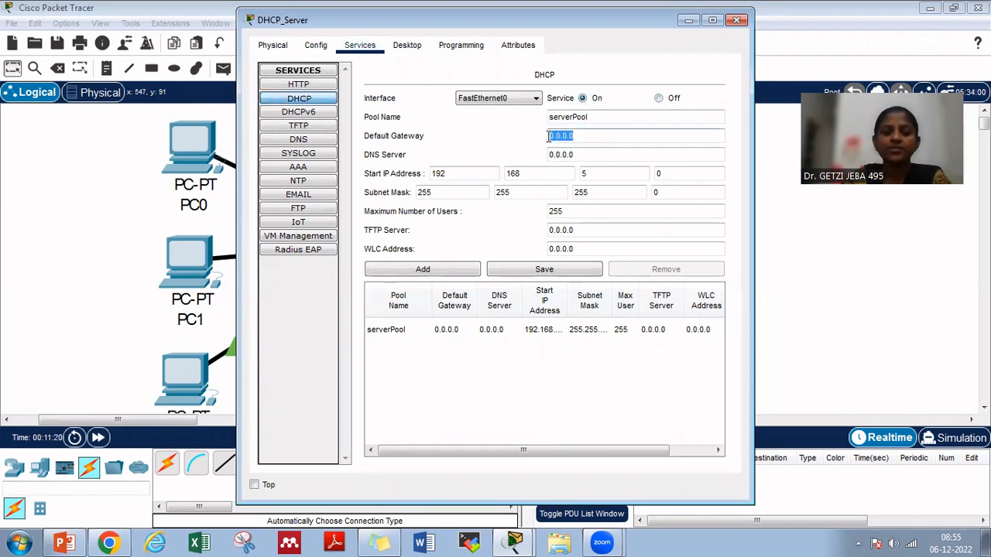
text(192.1)
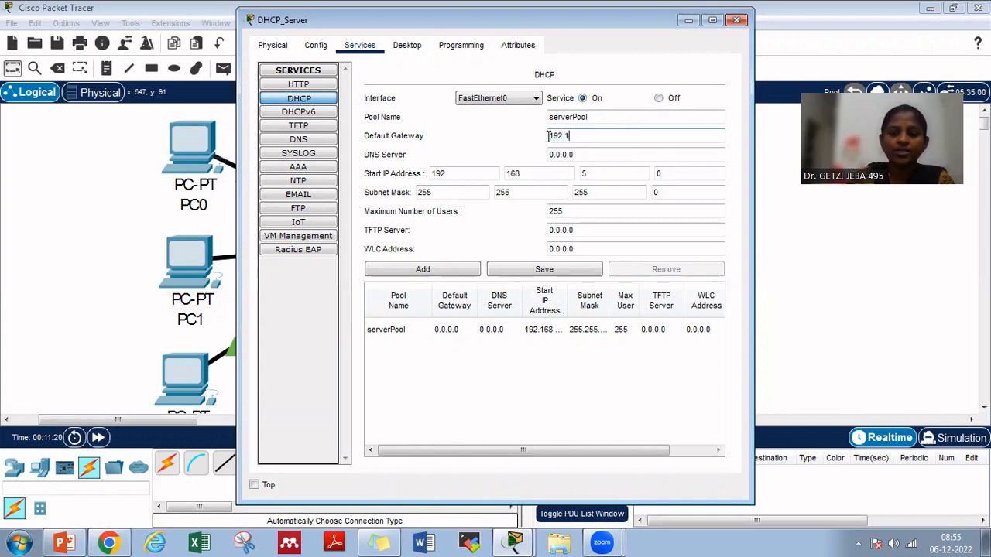
text(68.)
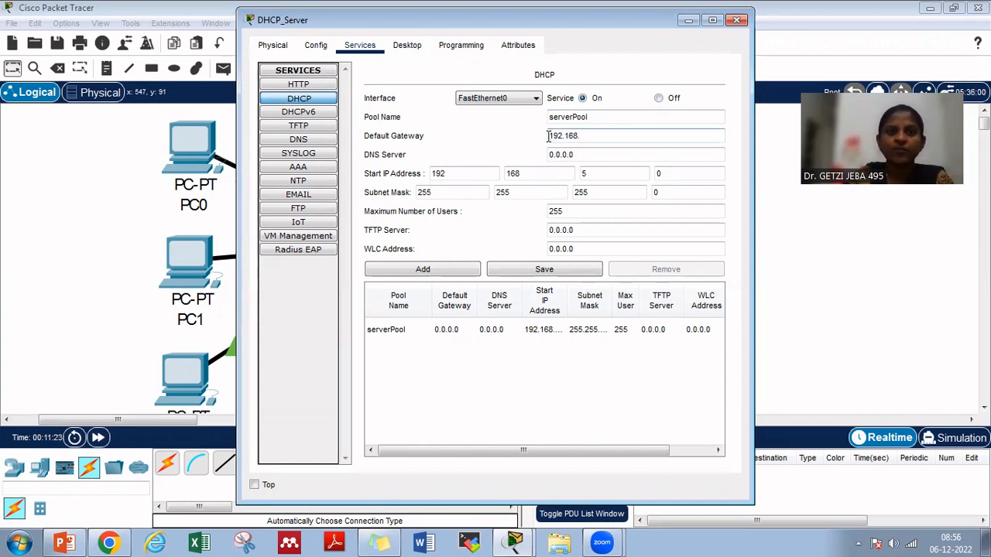
click(407, 45)
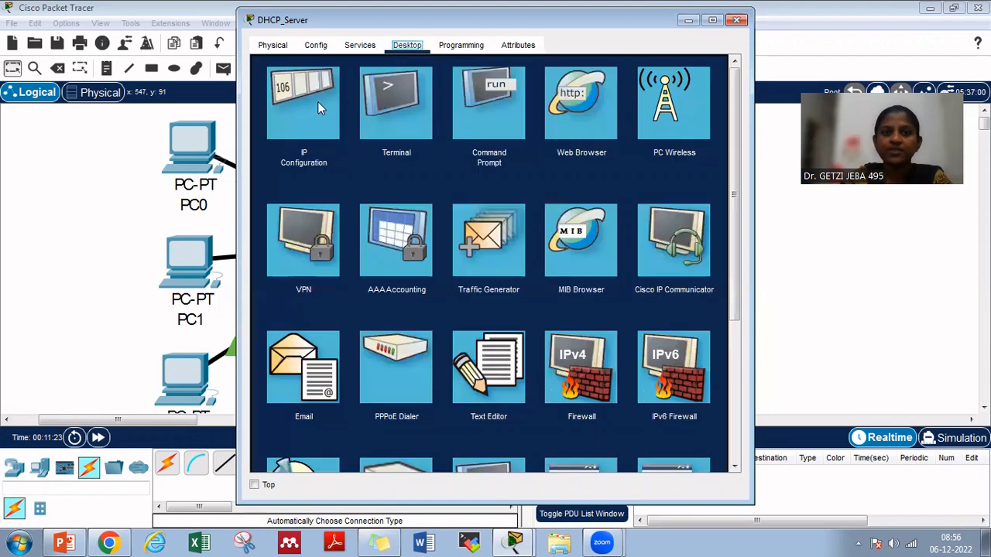
click(317, 102)
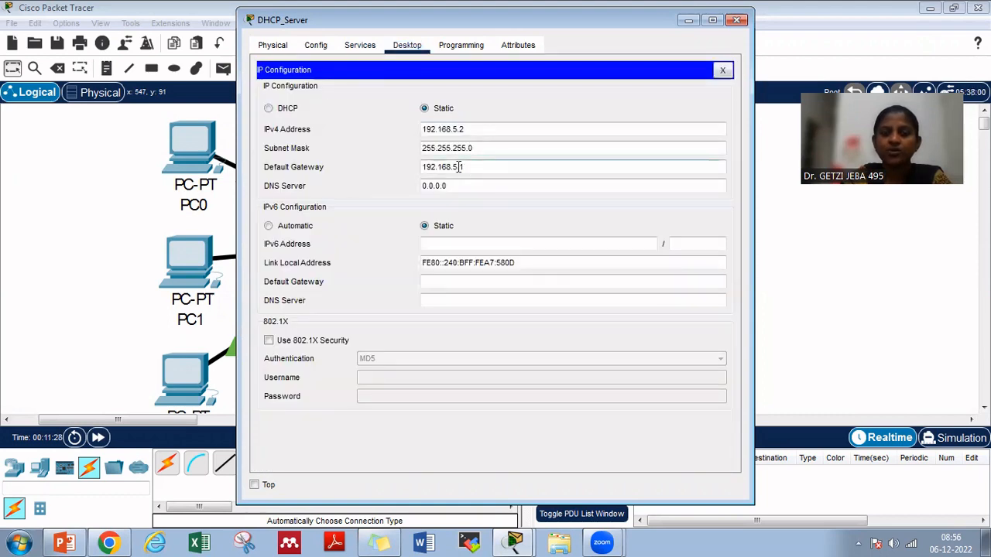
click(358, 45)
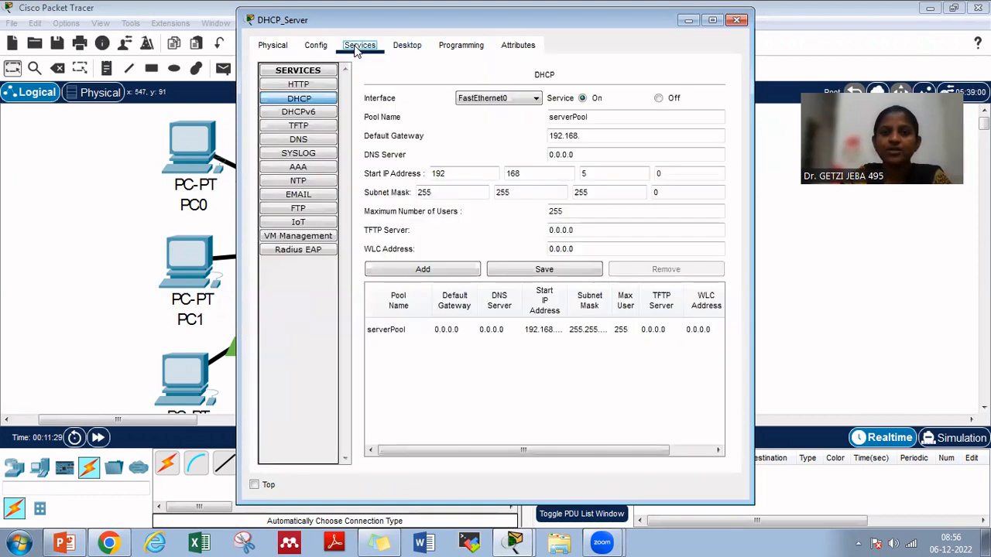
click(591, 135)
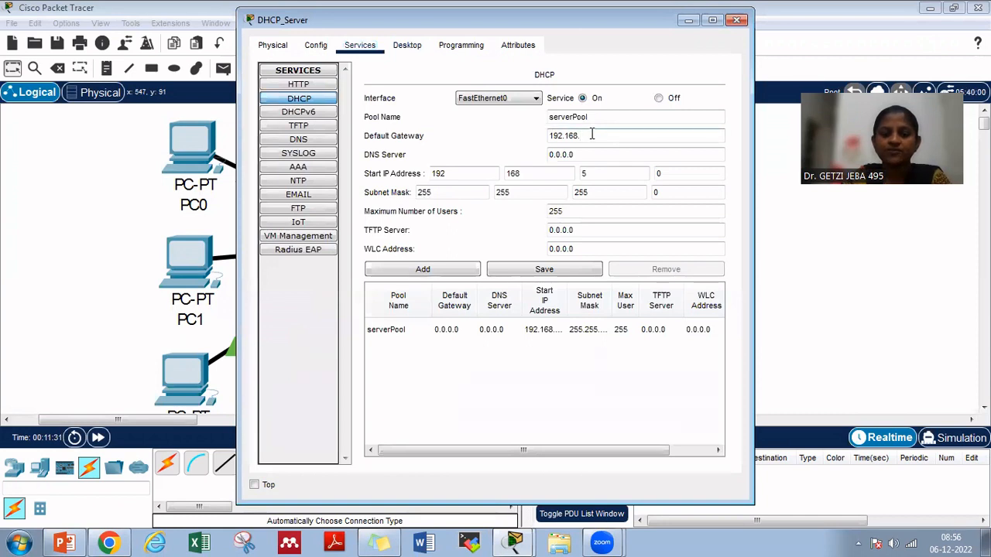
text(5.1)
Set the DNS server of serverPool to 192.168.5.3
key(Tab)
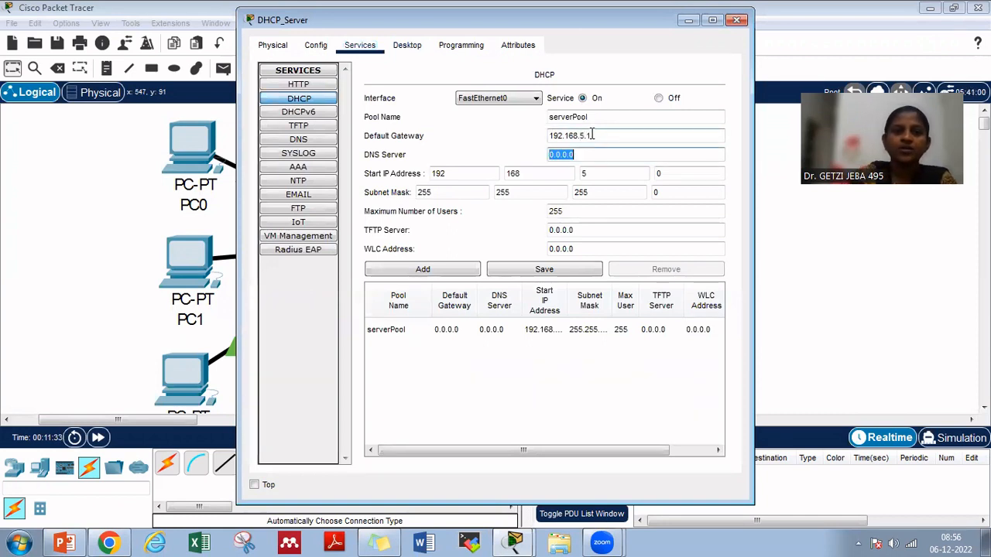
text(192)
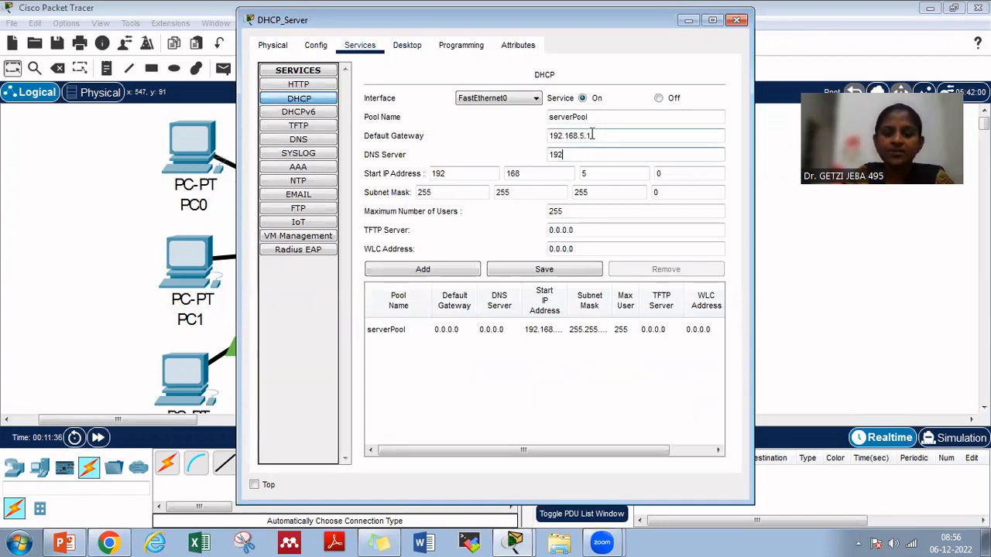
text(.168)
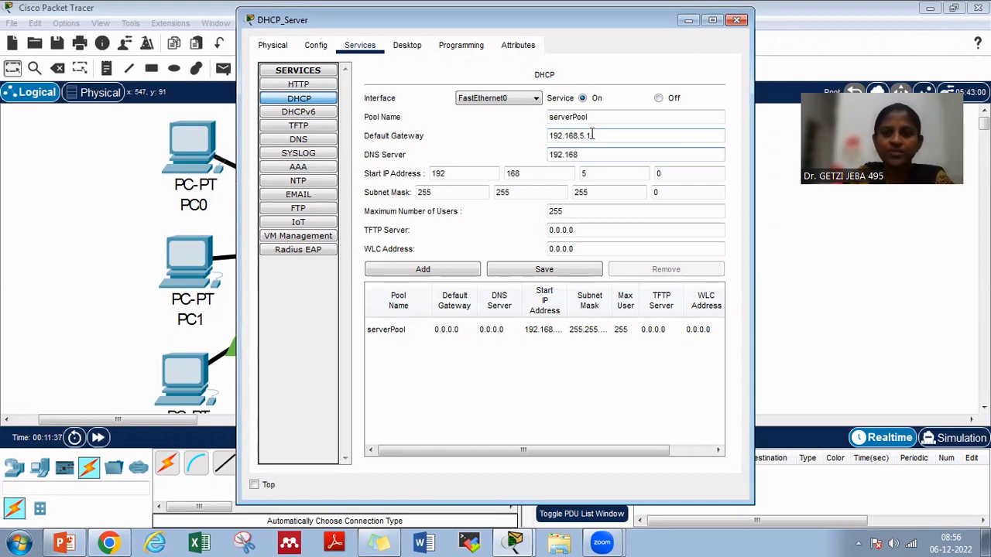
text(.5.3)
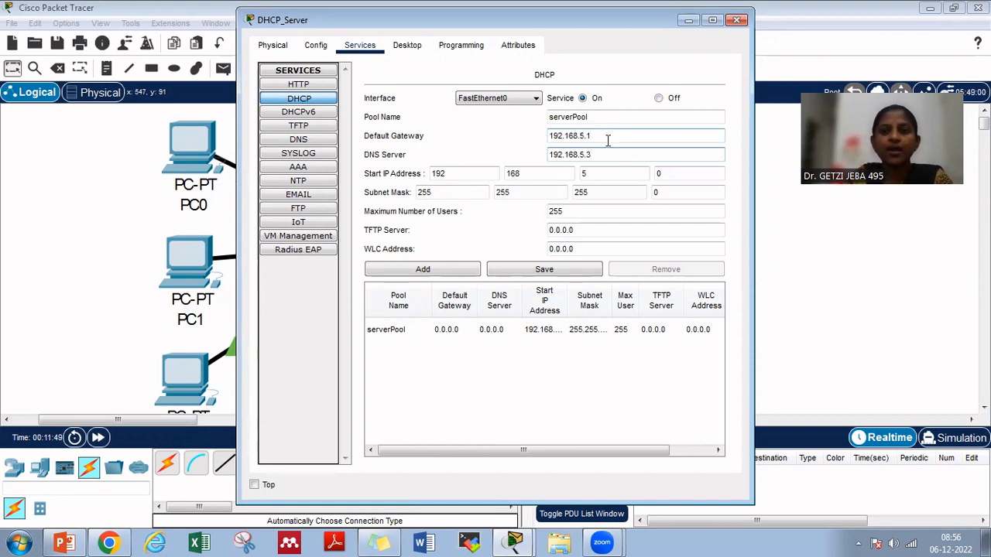
Set the pool's start IP address to 192.168.5.10 and its maximum number of users to 100
click(677, 177)
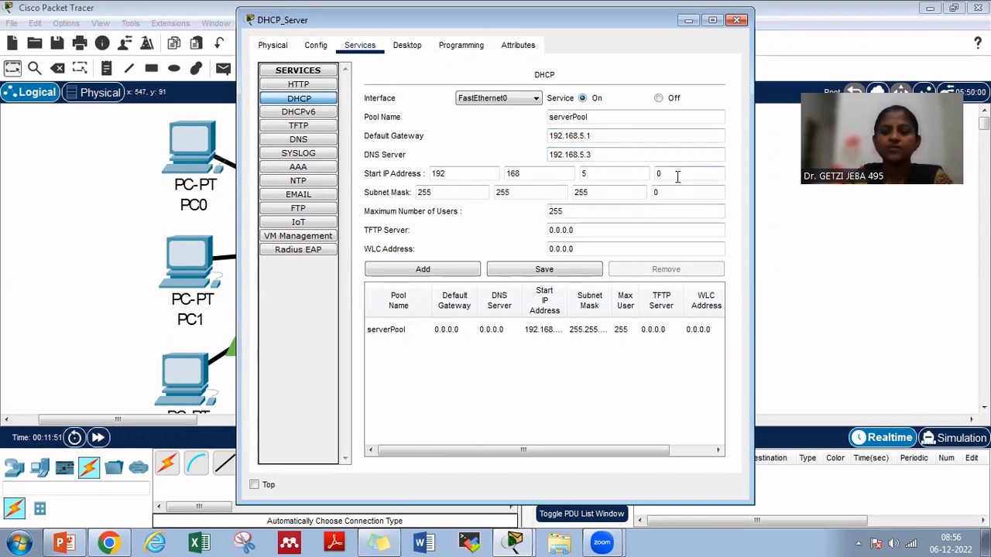
key(BackSpace)
text(10)
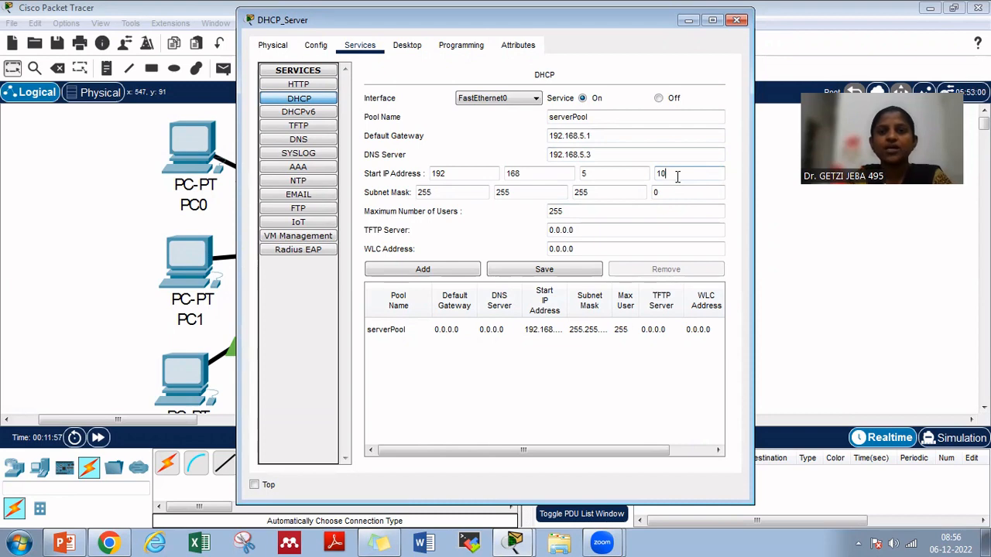
key(Tab)
key(Tab)
key(Tab)
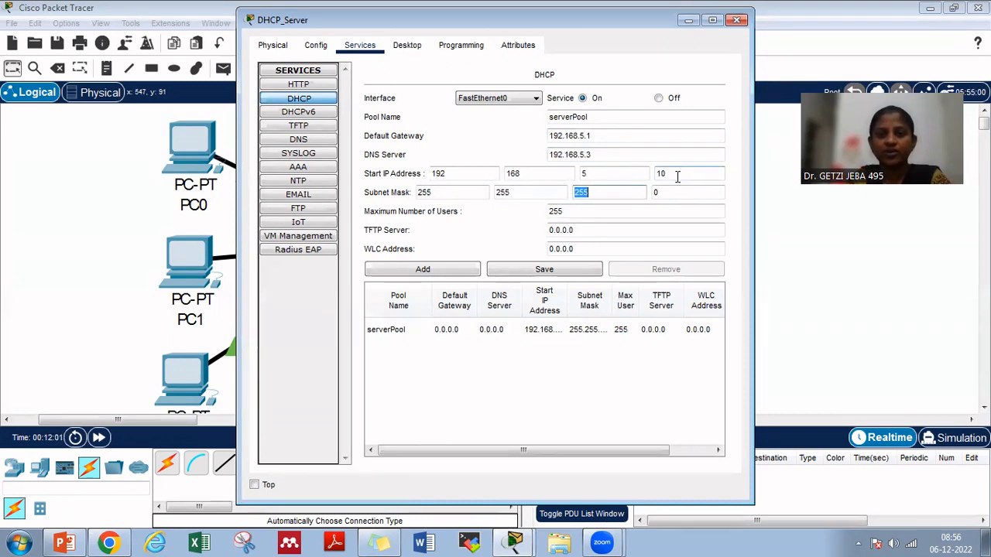
key(Tab)
key(Tab)
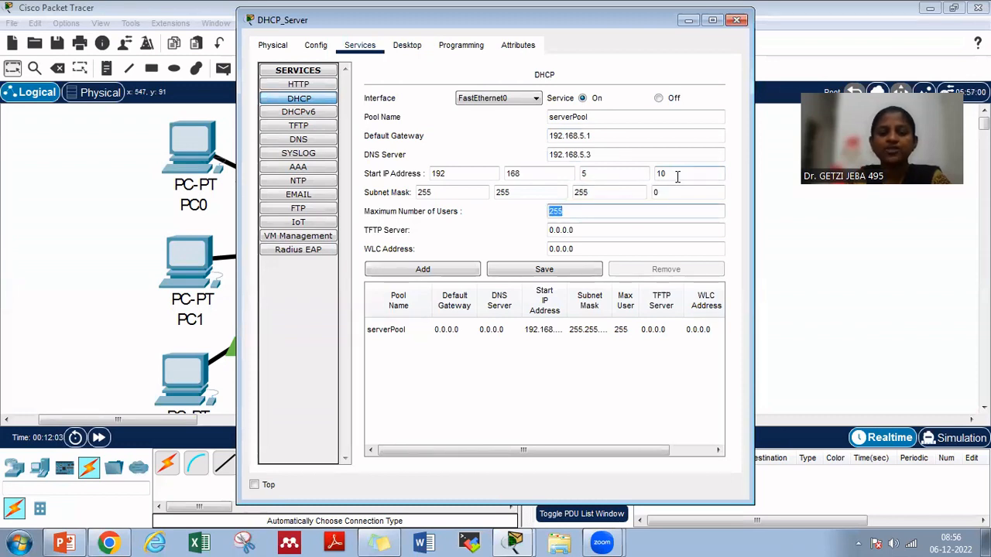
text(100)
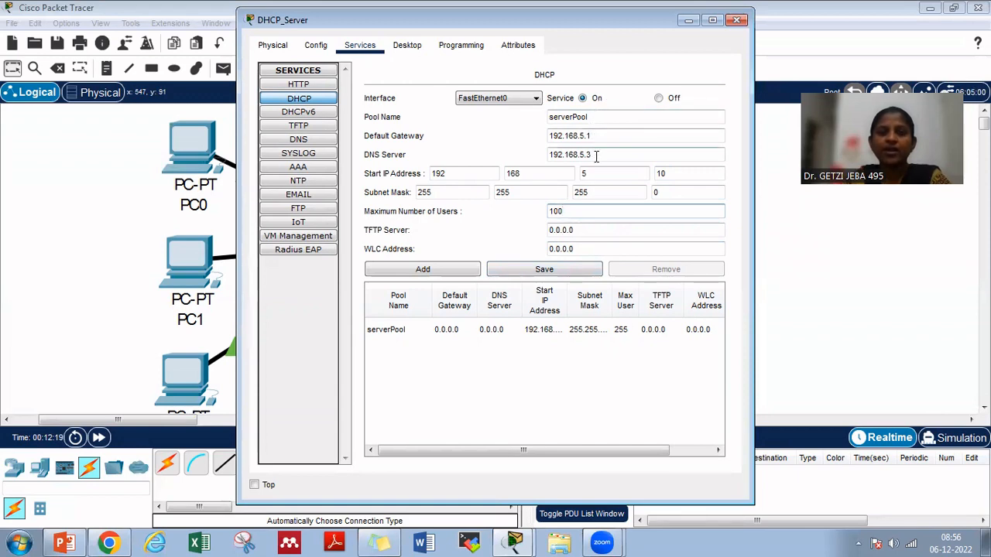
Save the serverPool settings and close the DHCP_Server window
click(670, 171)
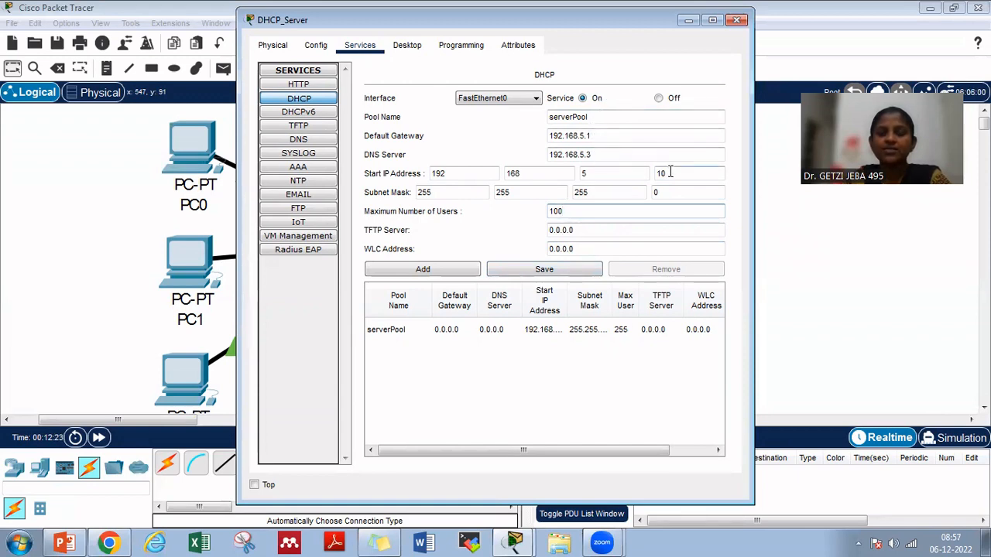
click(571, 206)
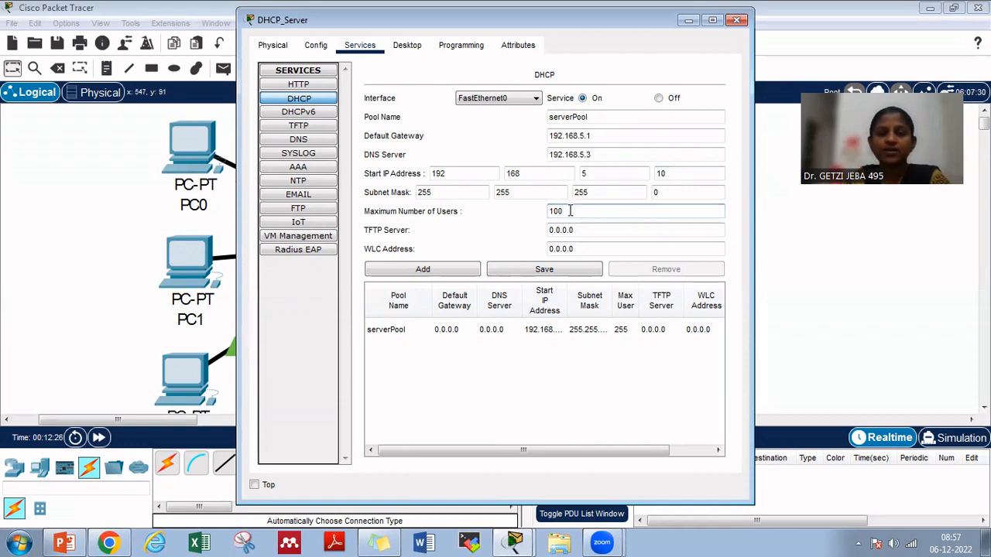
click(560, 273)
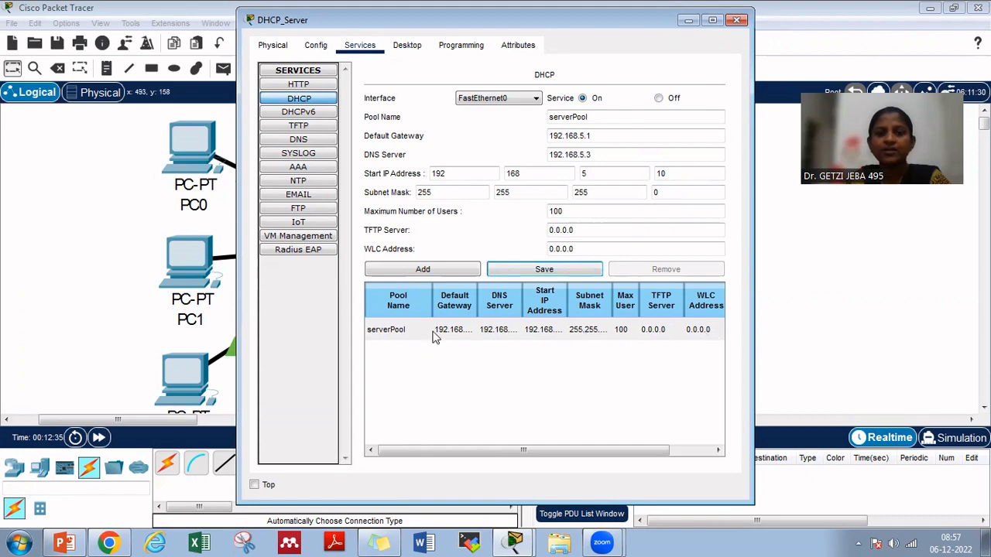
click(738, 21)
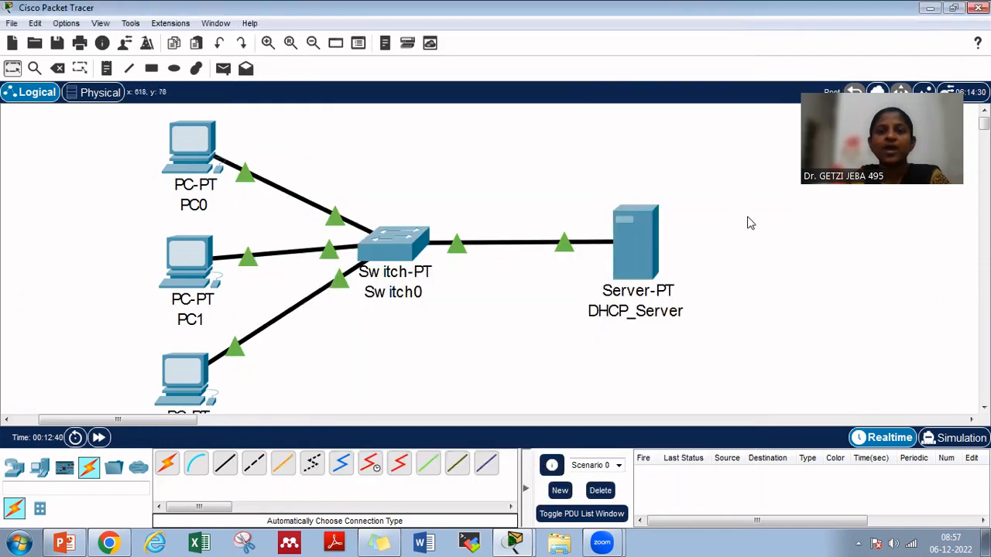
Switch PC0's IPv4 configuration from static to DHCP and close its window once the address is assigned
click(192, 147)
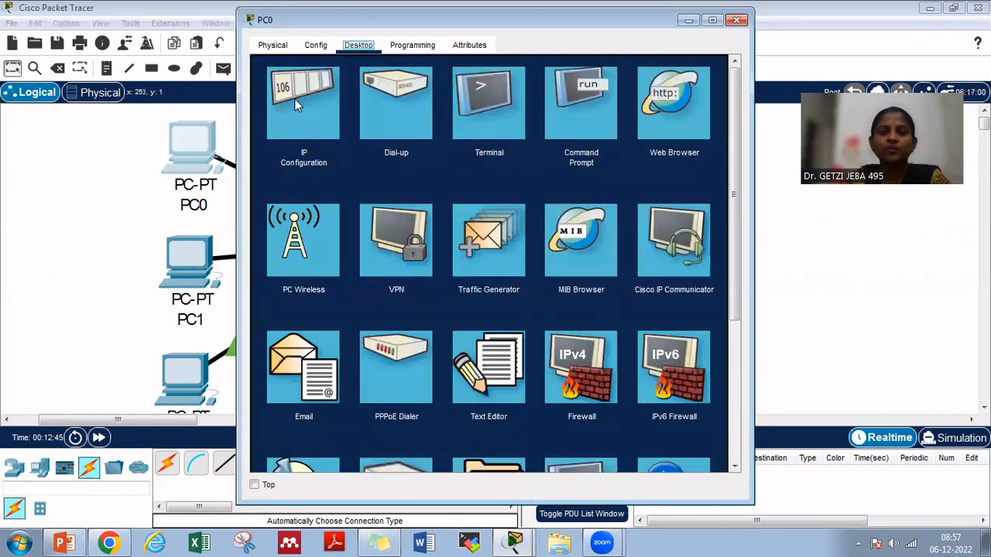
click(295, 99)
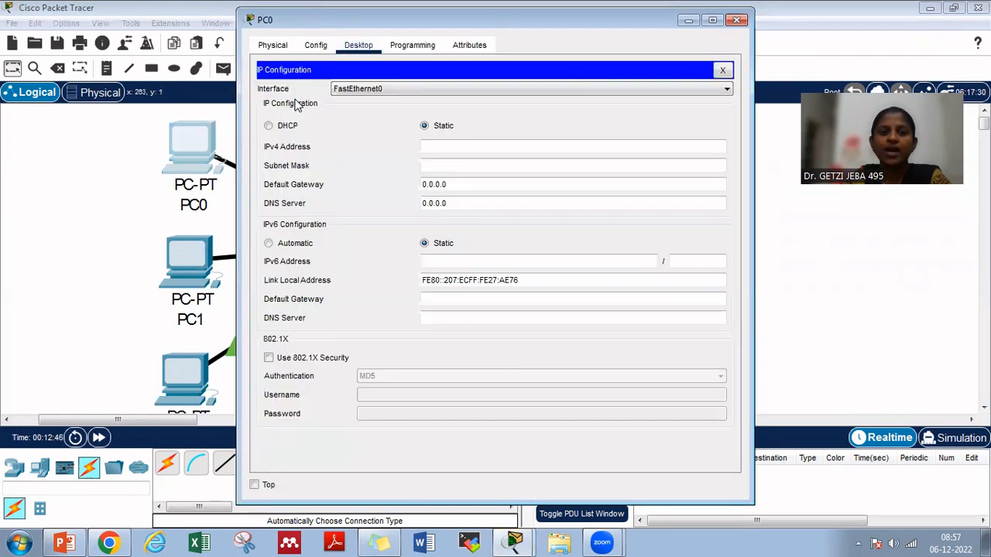
click(269, 126)
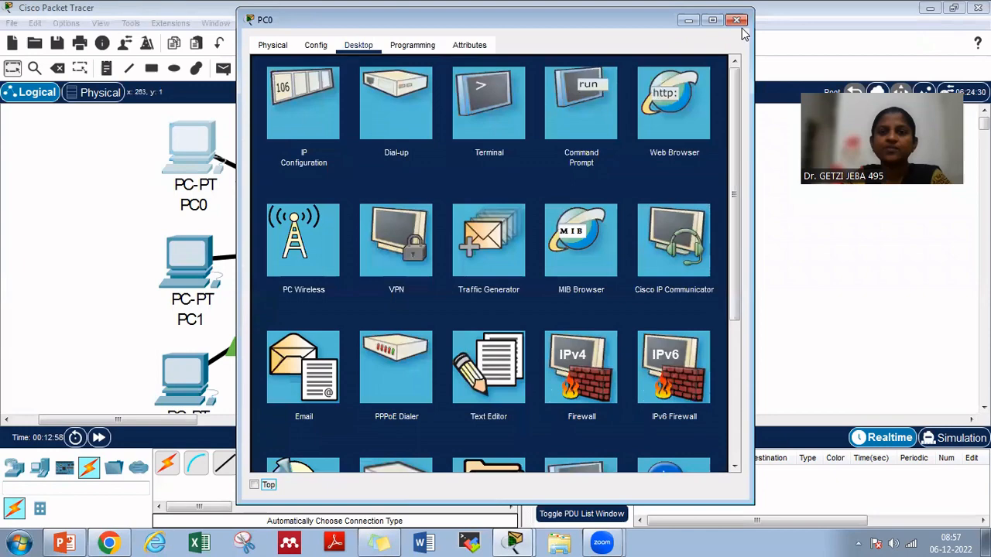
click(722, 70)
click(738, 21)
Switch PC1's IPv4 configuration to DHCP so it requests an address, and close its window
click(179, 261)
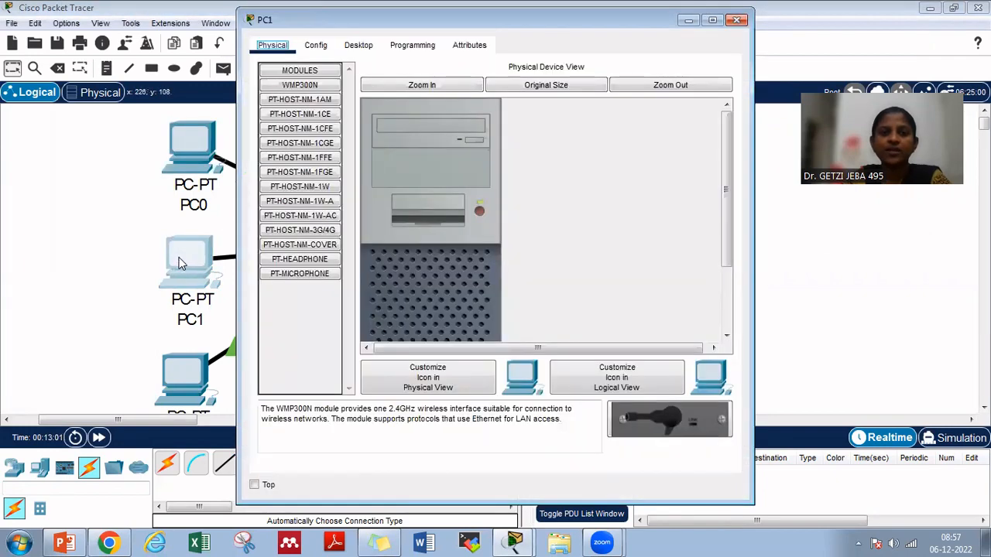
click(358, 44)
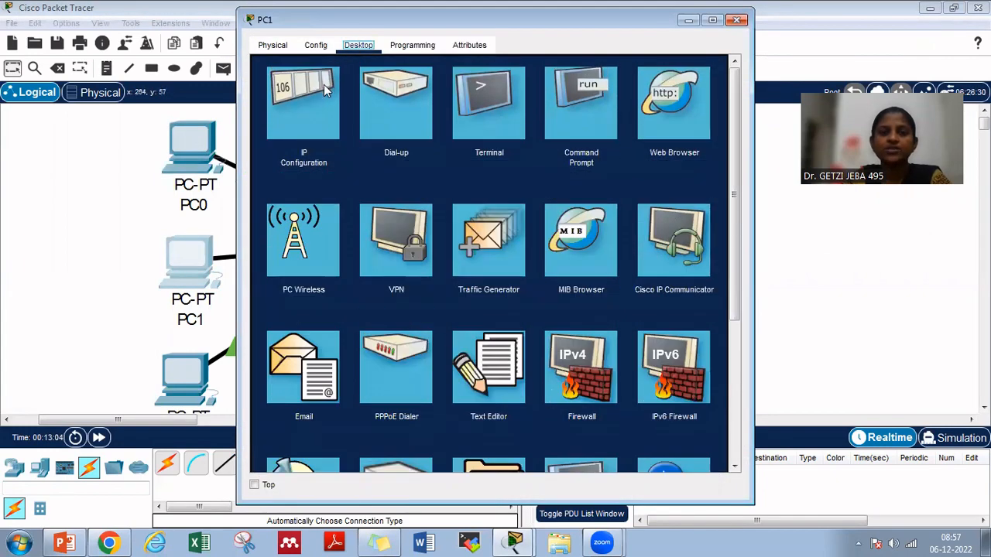
click(313, 103)
click(291, 127)
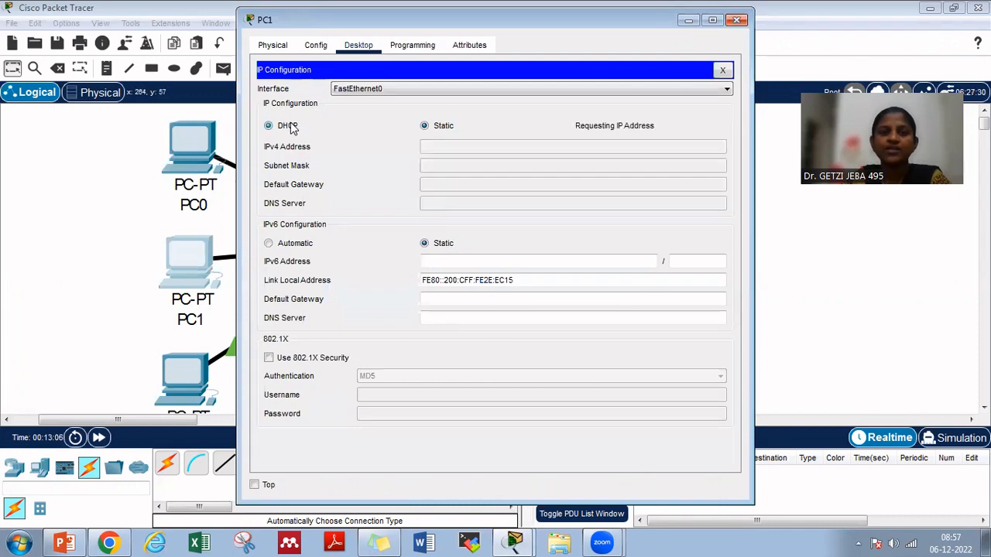
click(737, 21)
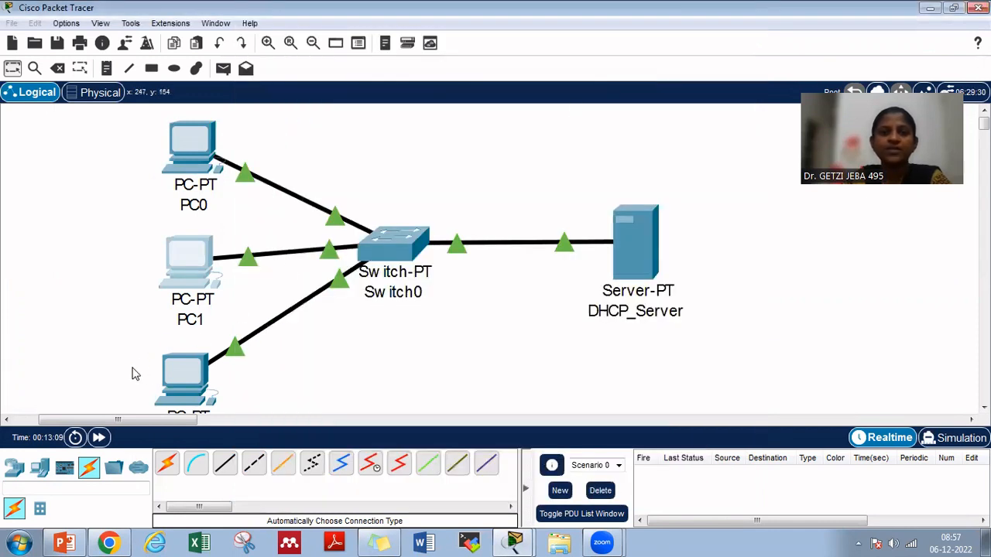
Switch PC2's IPv4 configuration to DHCP so it obtains an address from the server, and close its window
click(179, 371)
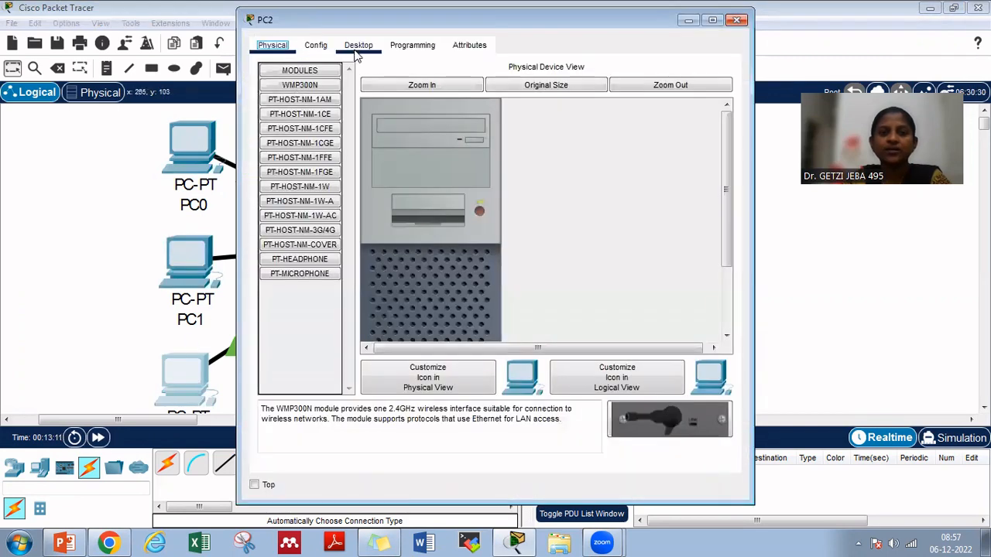
click(357, 45)
click(316, 113)
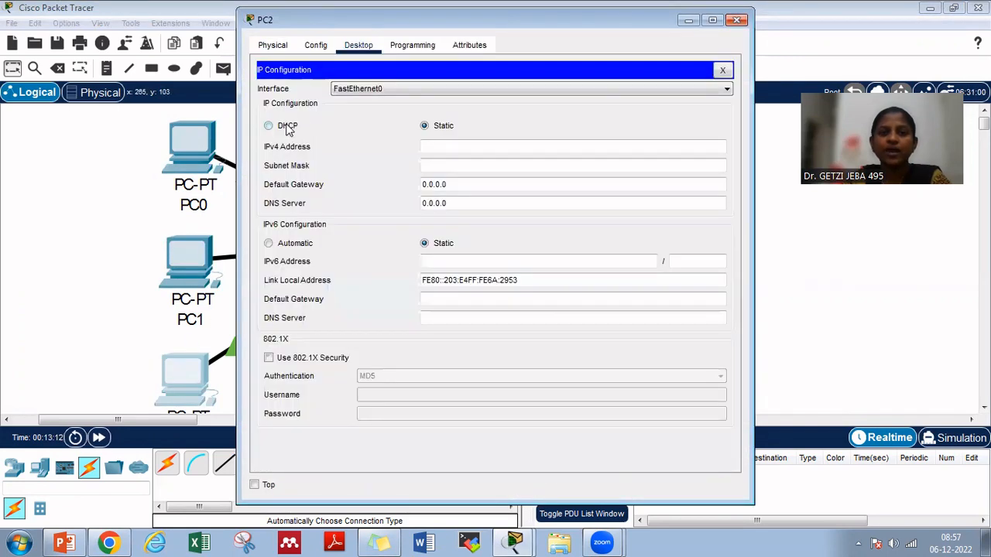
click(287, 128)
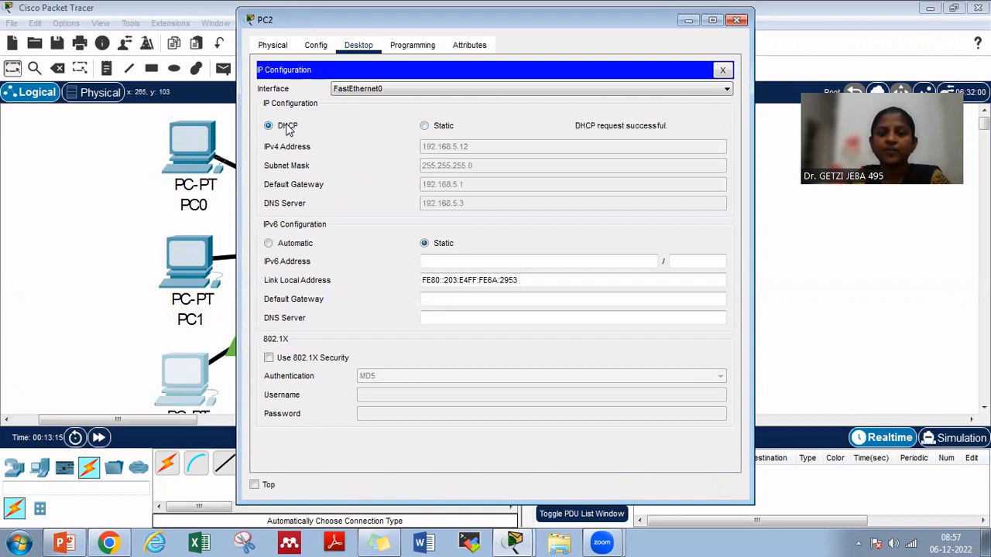
click(739, 21)
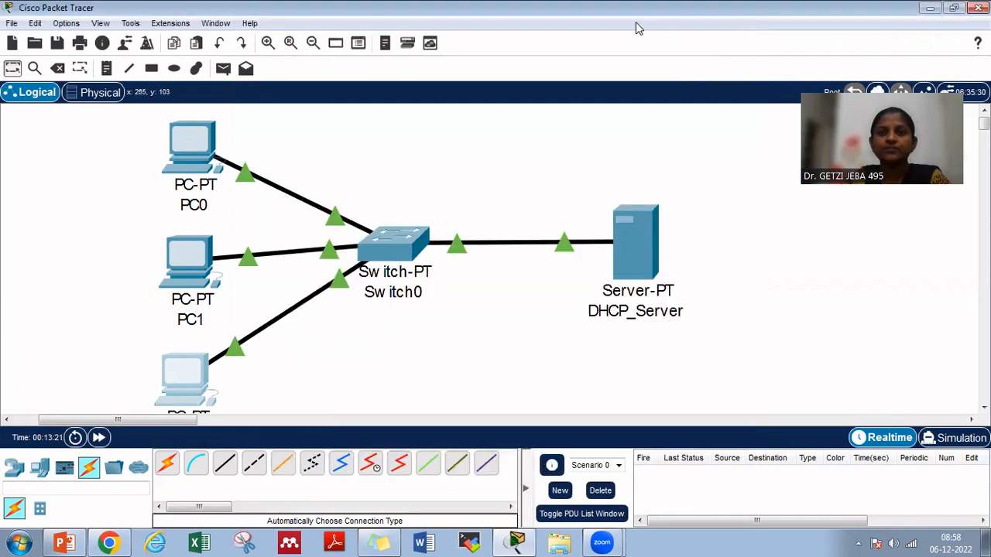
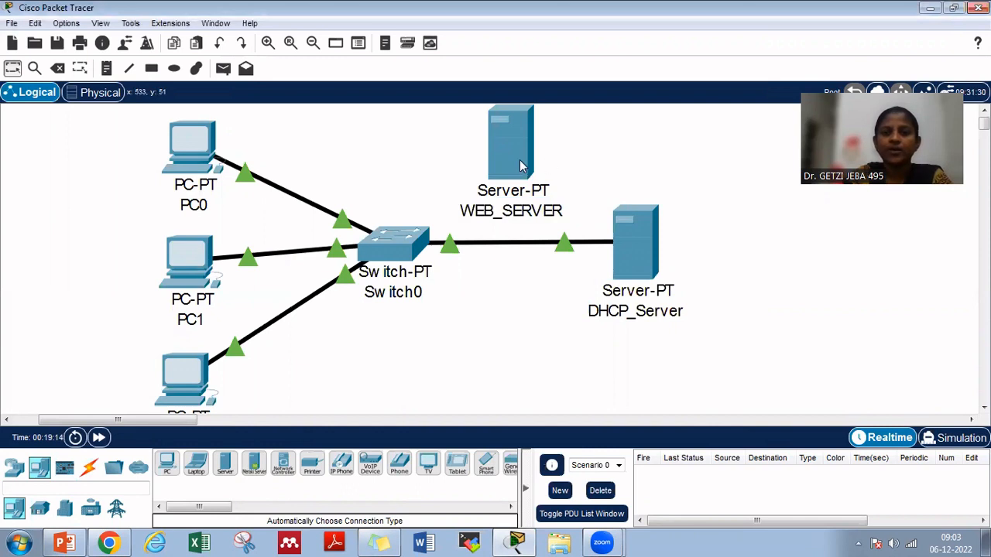
Add a server to the workspace, name it DNS_SERVER, and place it below the link between Switch0 and DHCP_Server
drag(225, 464, 633, 155)
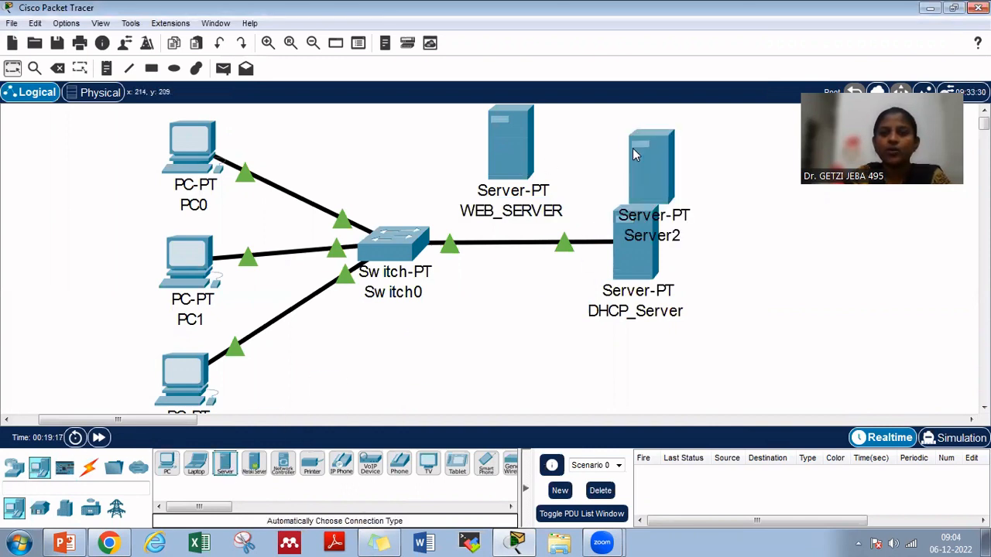
click(678, 237)
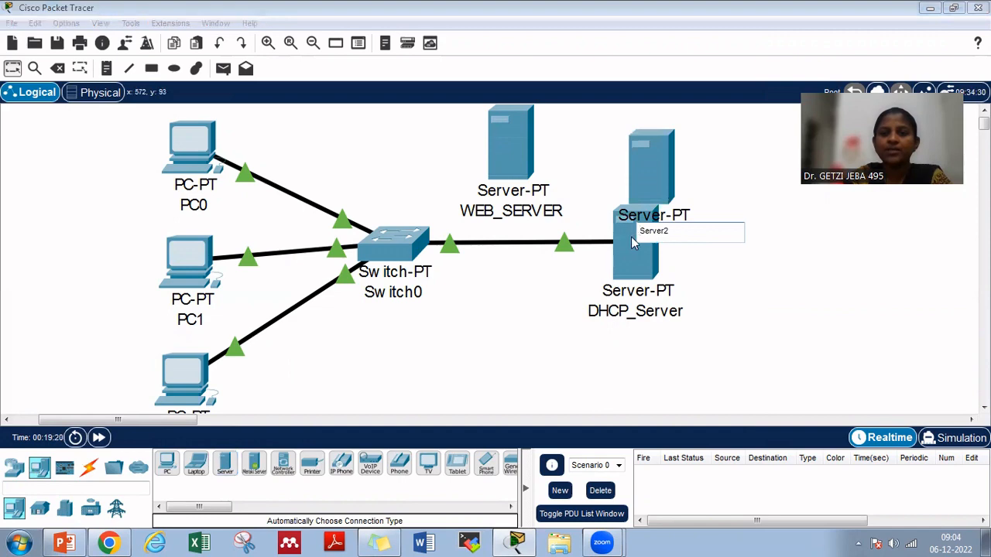
key(Delete)
key(Delete)
key(Delete)
key(Delete)
key(Delete)
key(Delete)
key(Delete)
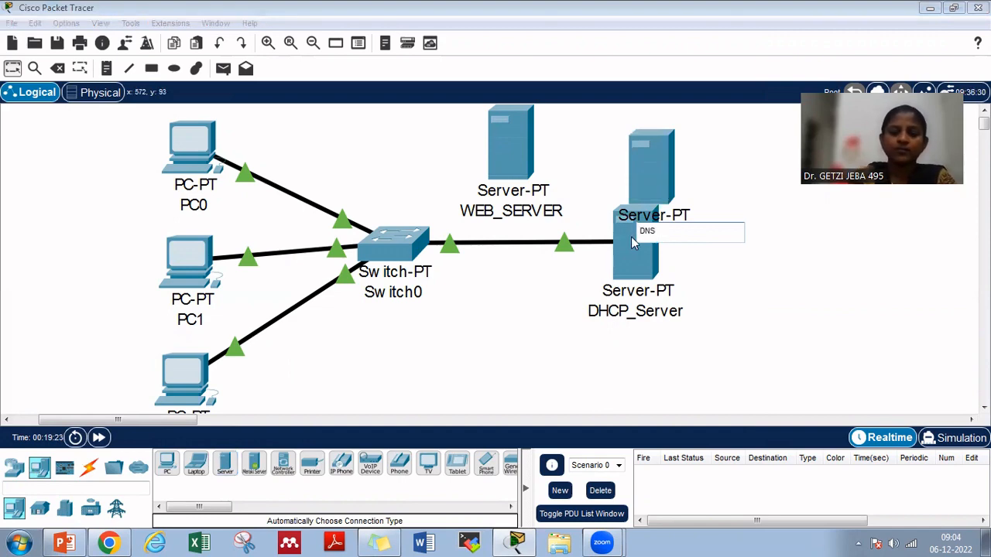
text(DNS_SERVER)
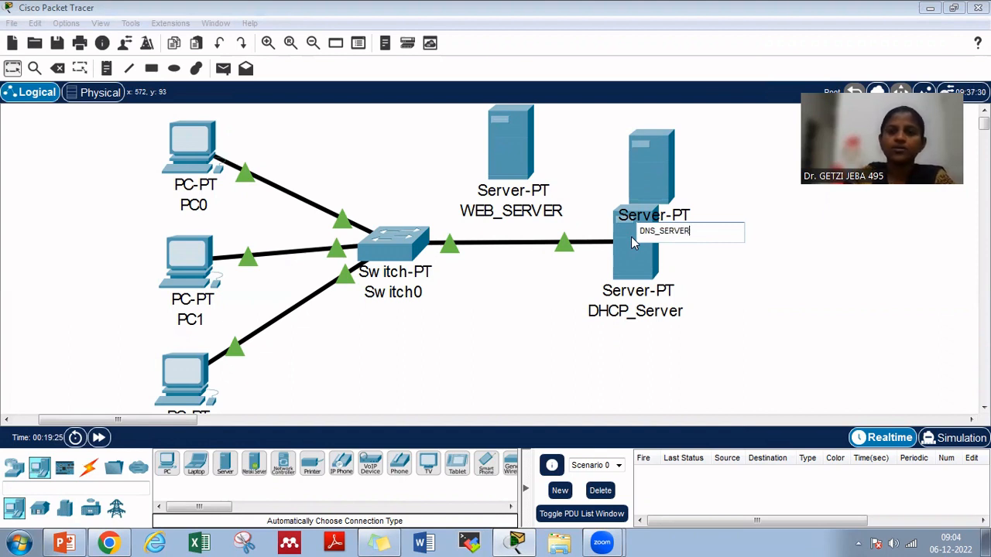
drag(643, 158, 513, 326)
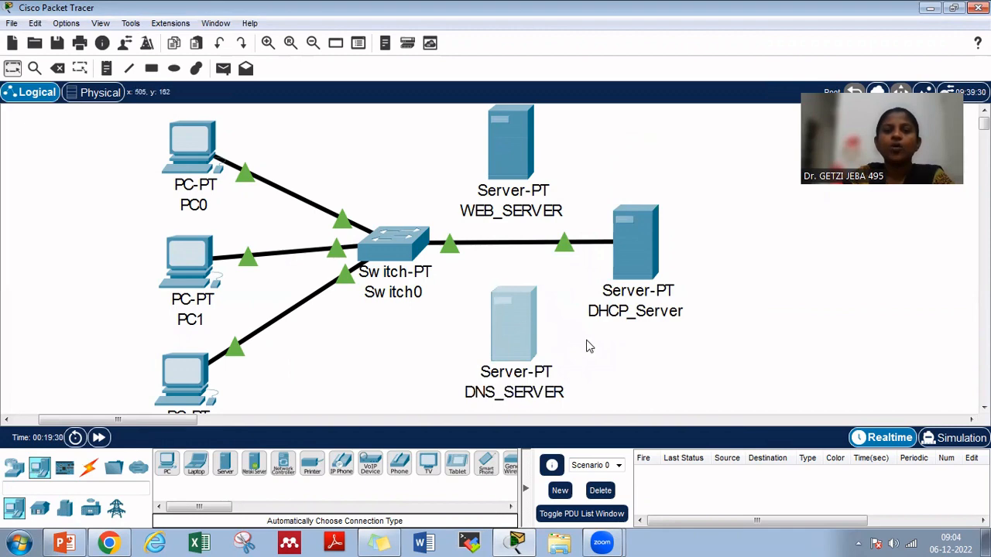
Give DNS_SERVER the static IPv4 address 192.168.5.3, mask 255.255.255.0 and default gateway 192.168.5.1, and close its window
click(516, 335)
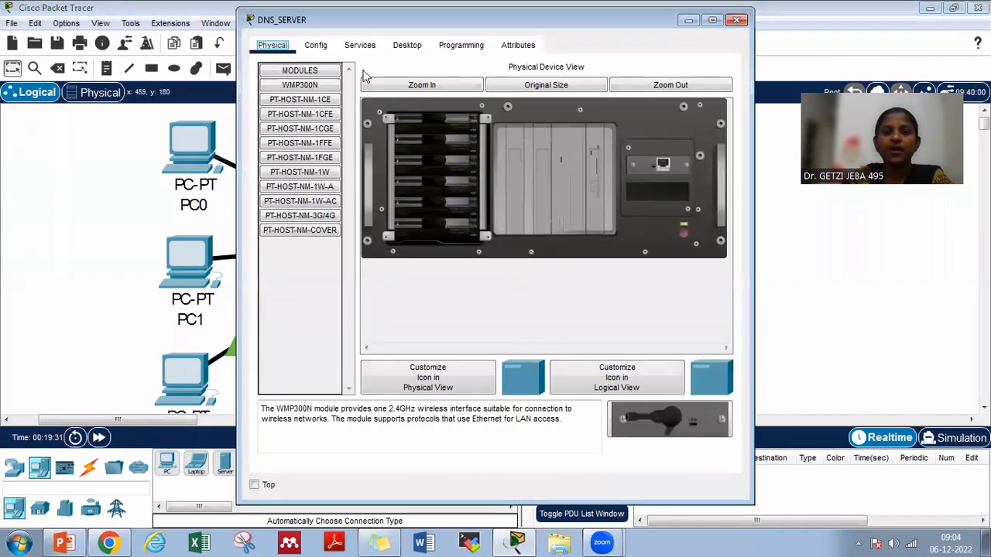
click(407, 45)
click(317, 106)
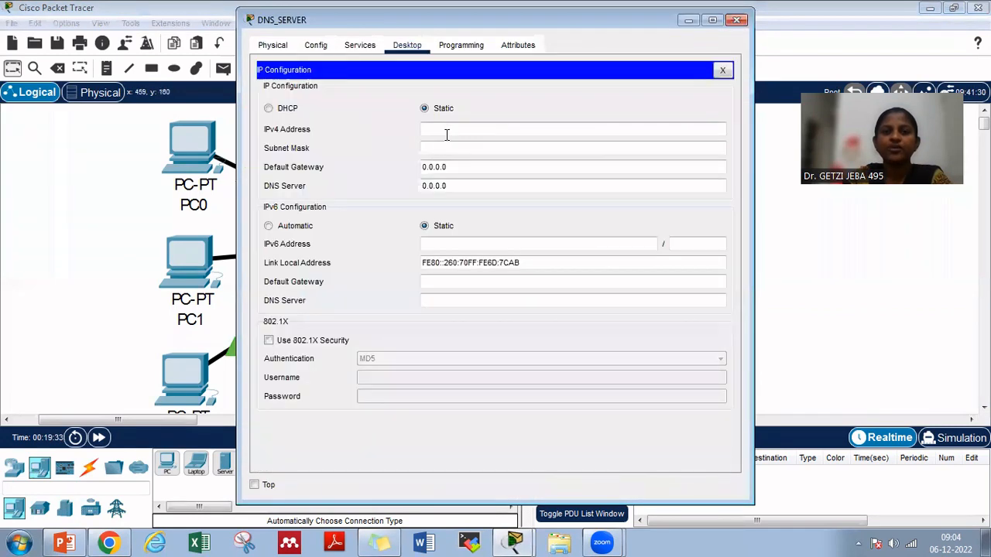
click(452, 128)
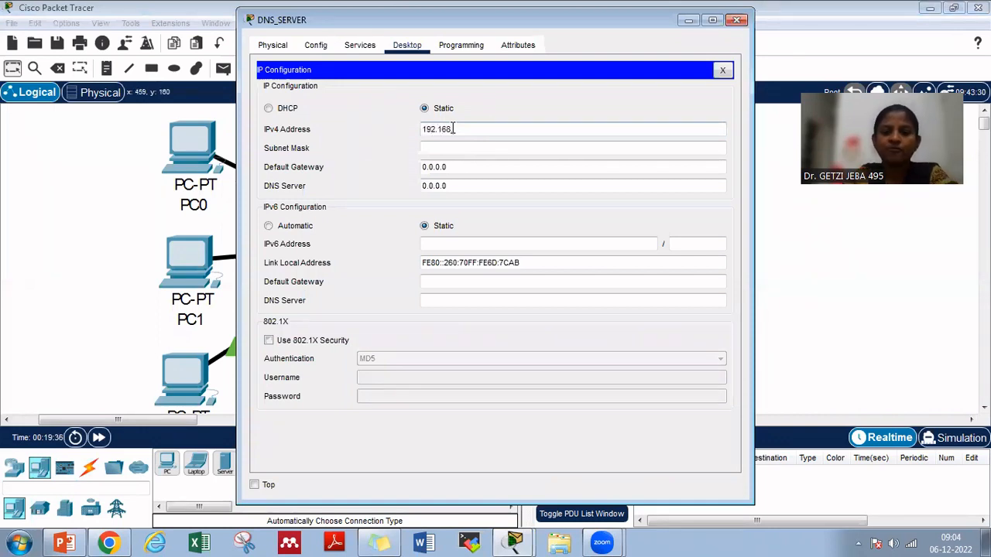
key(Tab)
key(Tab)
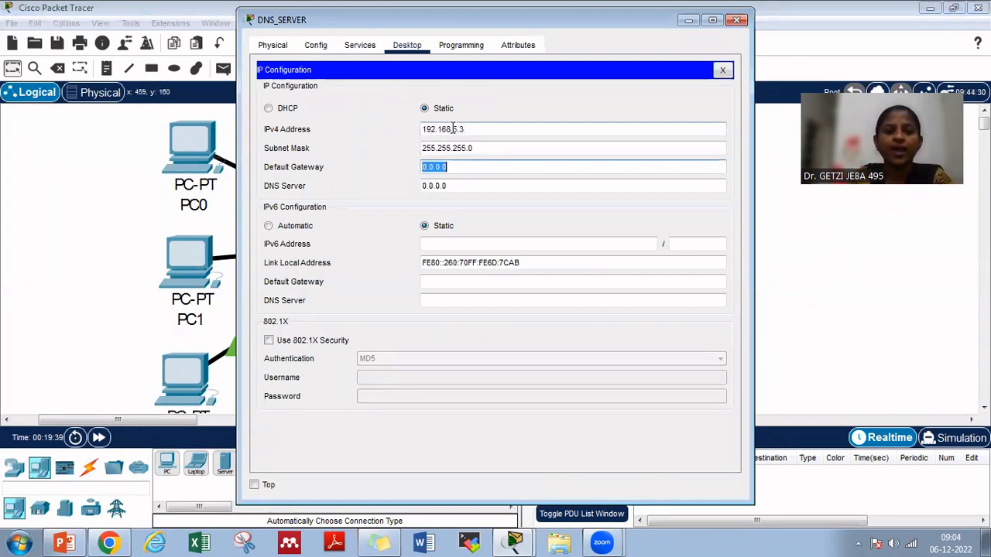
text(192.168.5.1)
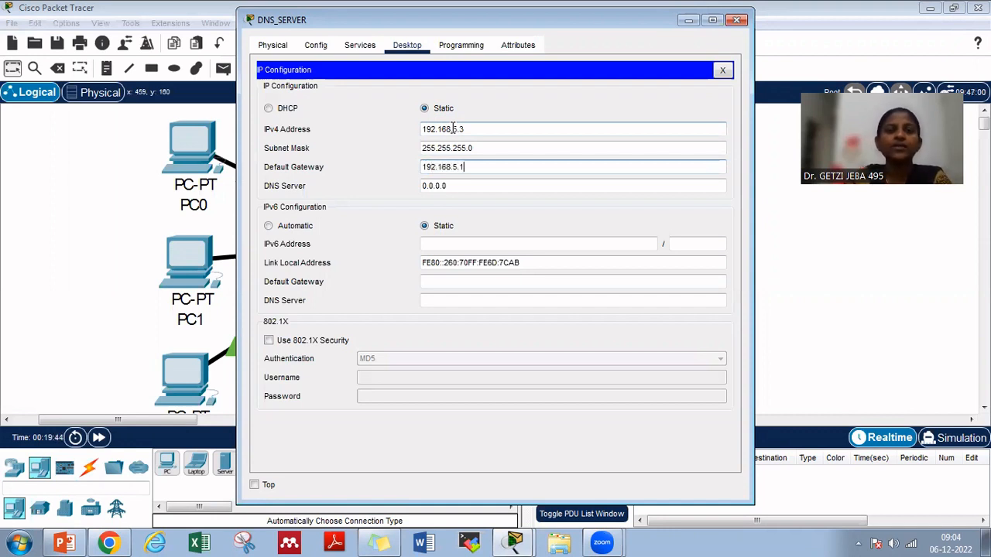
click(723, 72)
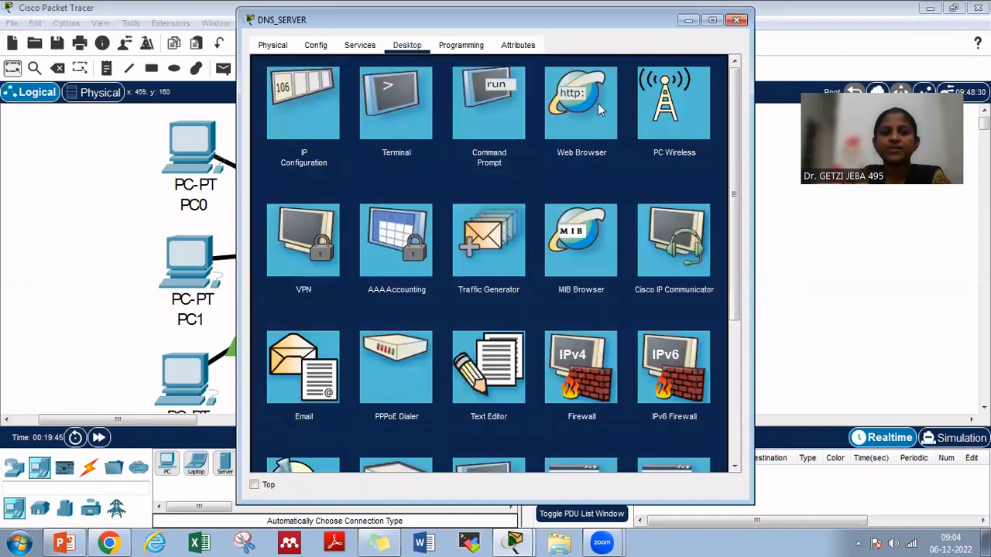
click(736, 19)
Give WEB_SERVER the static IPv4 address 192.168.5.5, mask 255.255.255.0 and default gateway 192.168.5.1, and close its window
click(506, 152)
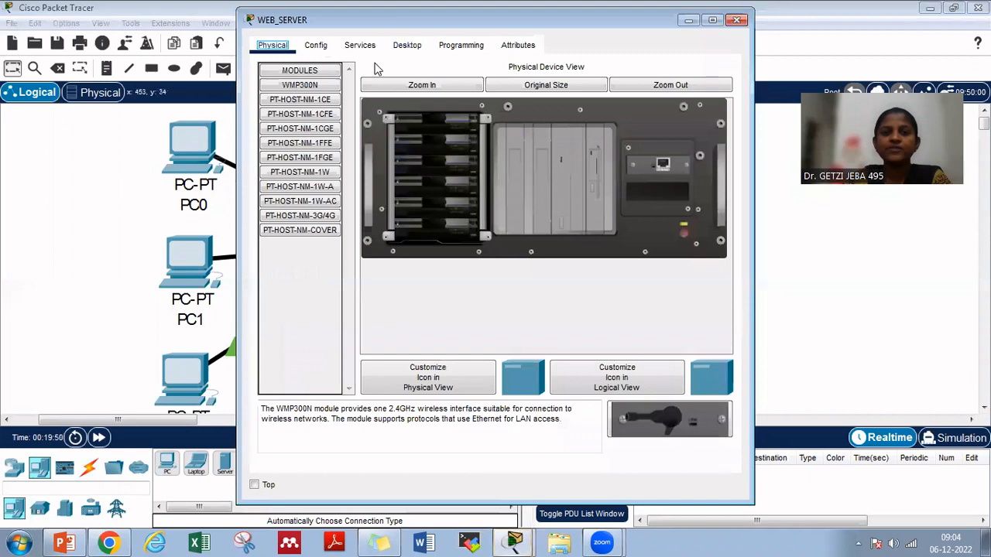
click(406, 45)
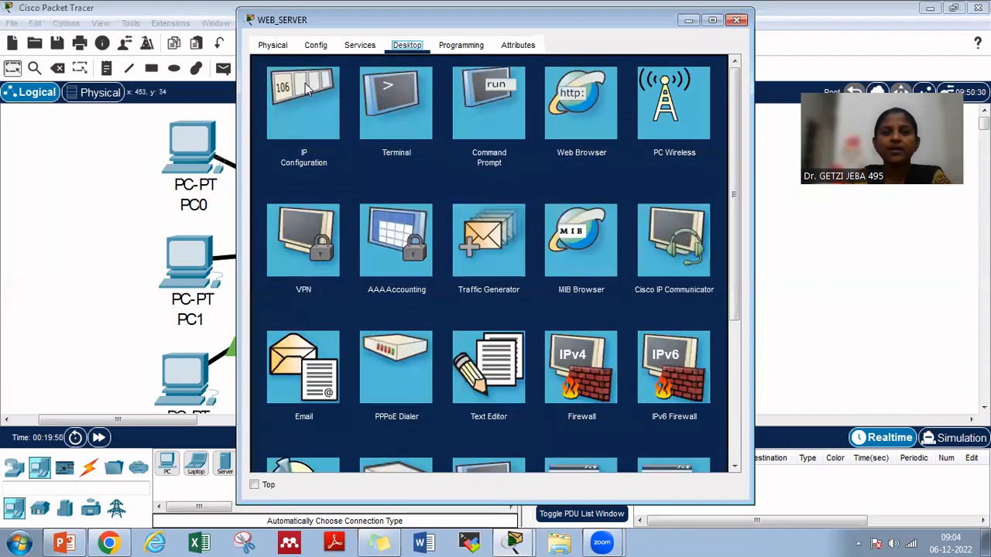
click(320, 86)
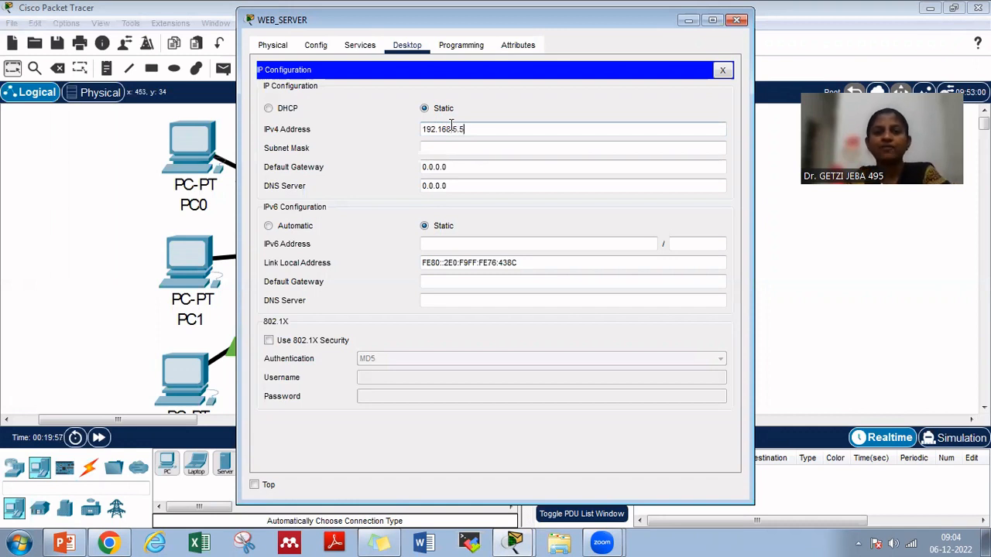
key(Tab)
key(Tab)
text(1)
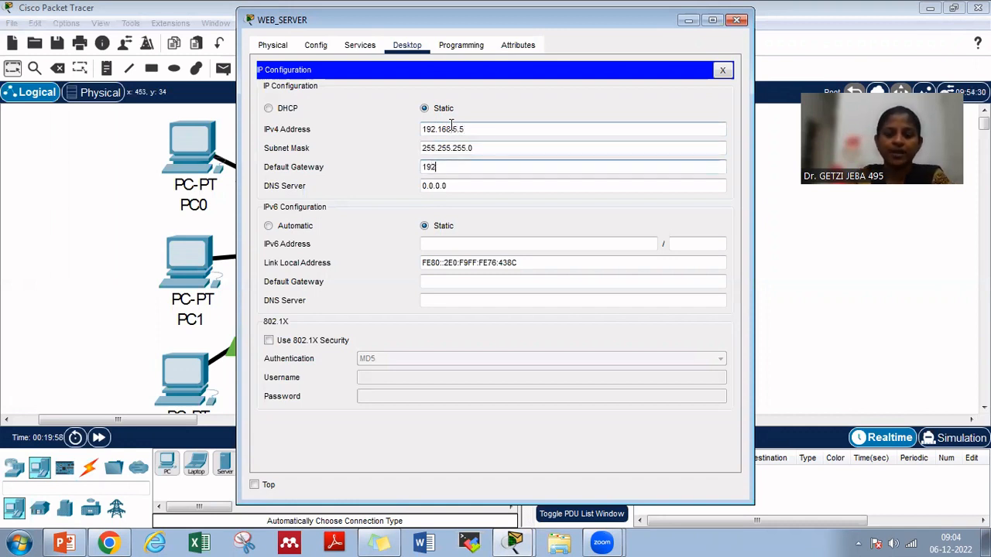
text(92.168.5.1)
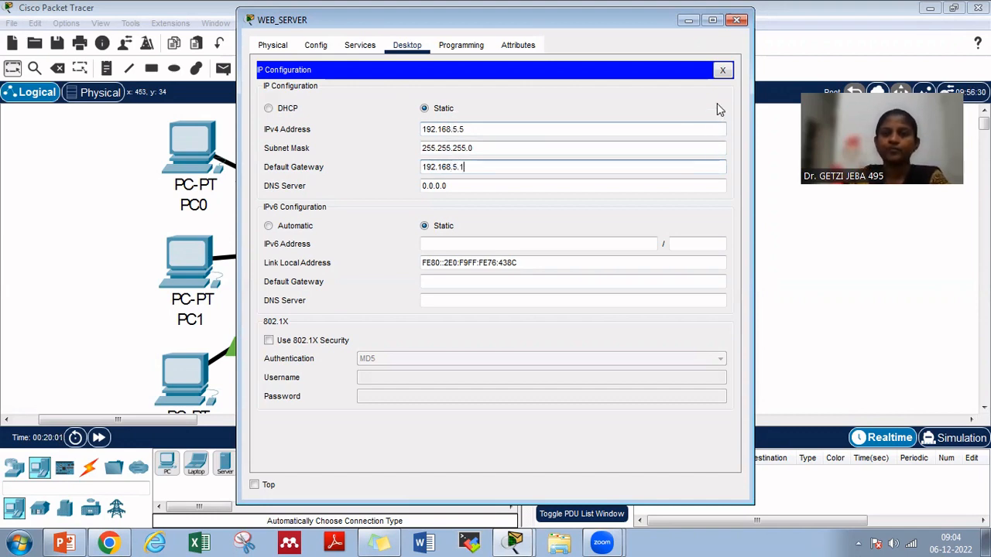
click(722, 71)
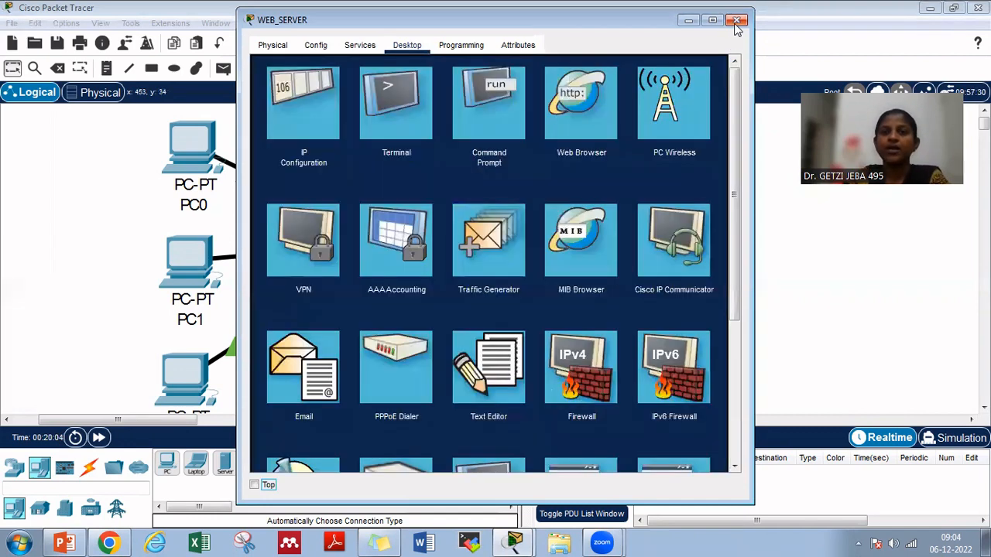
click(736, 19)
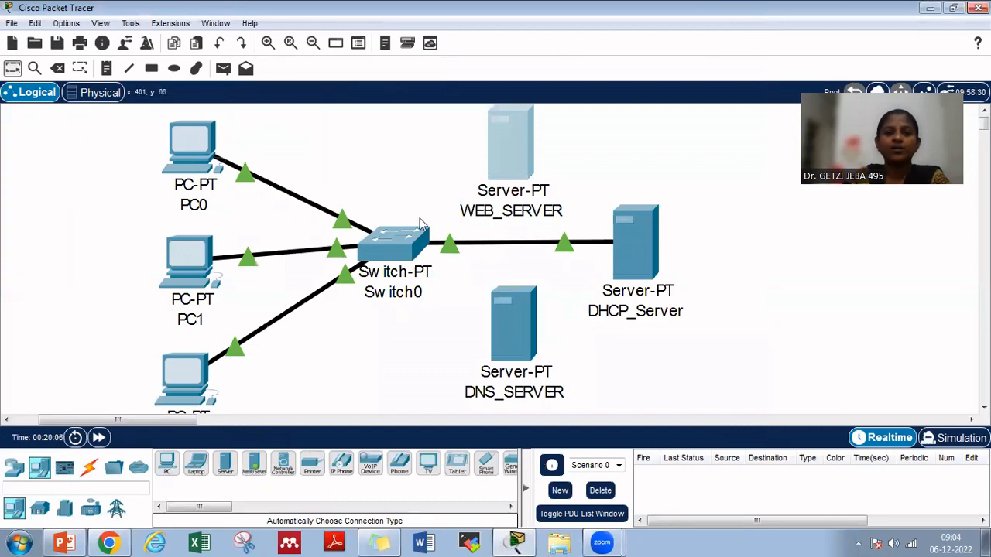
Try to connect Switch0 to WEB_SERVER with an automatically chosen cable type
click(89, 470)
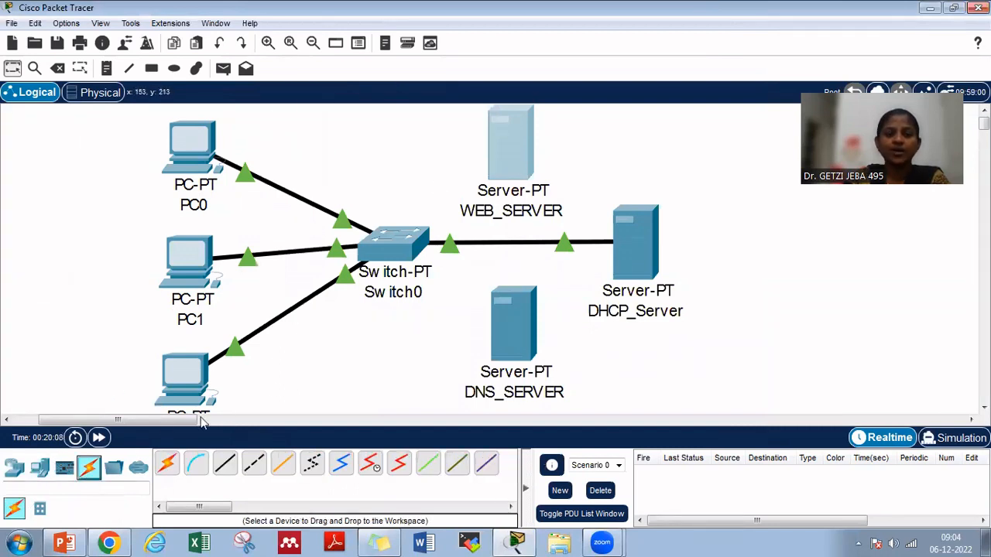
click(167, 465)
click(395, 250)
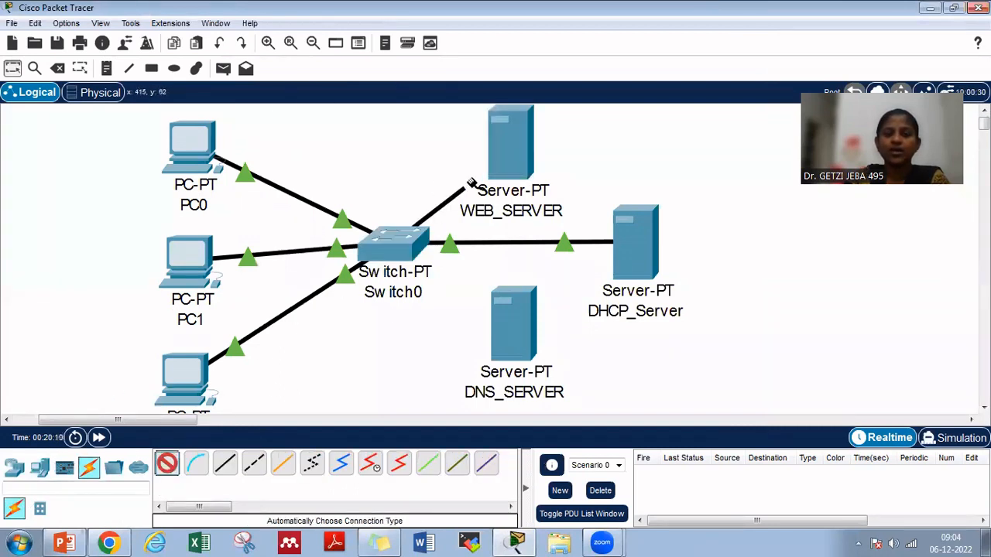
click(513, 162)
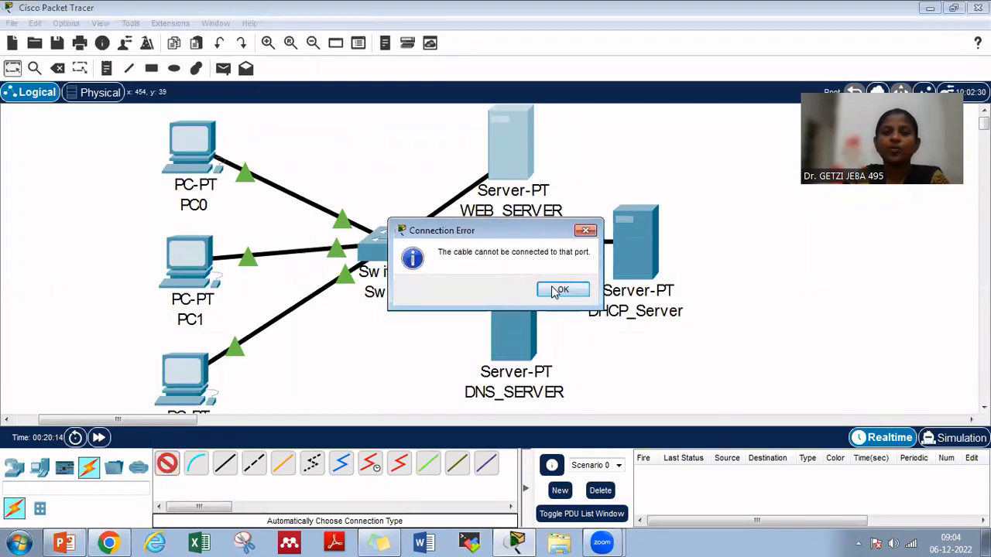
click(563, 289)
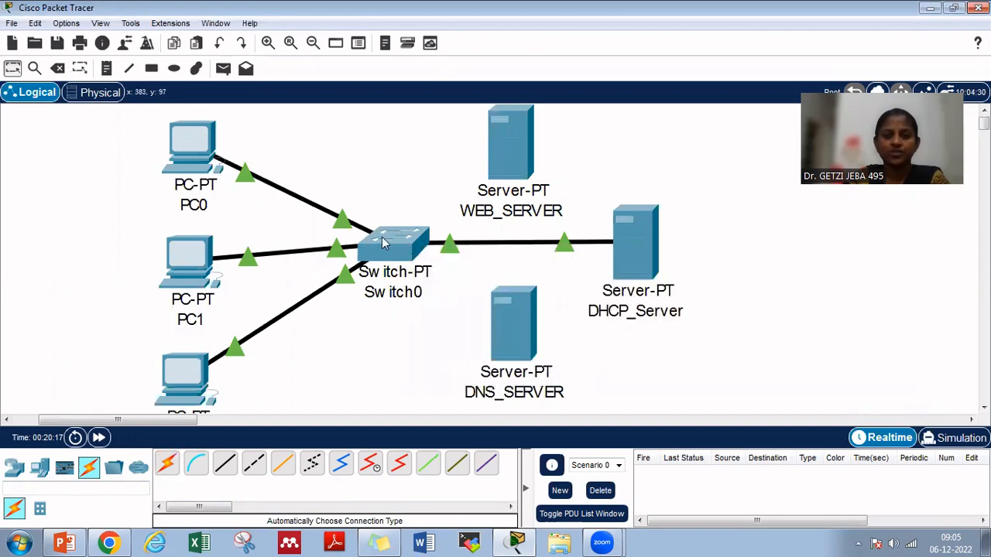
Open Switch0's physical device view and power the switch off
mouse_move(396, 243)
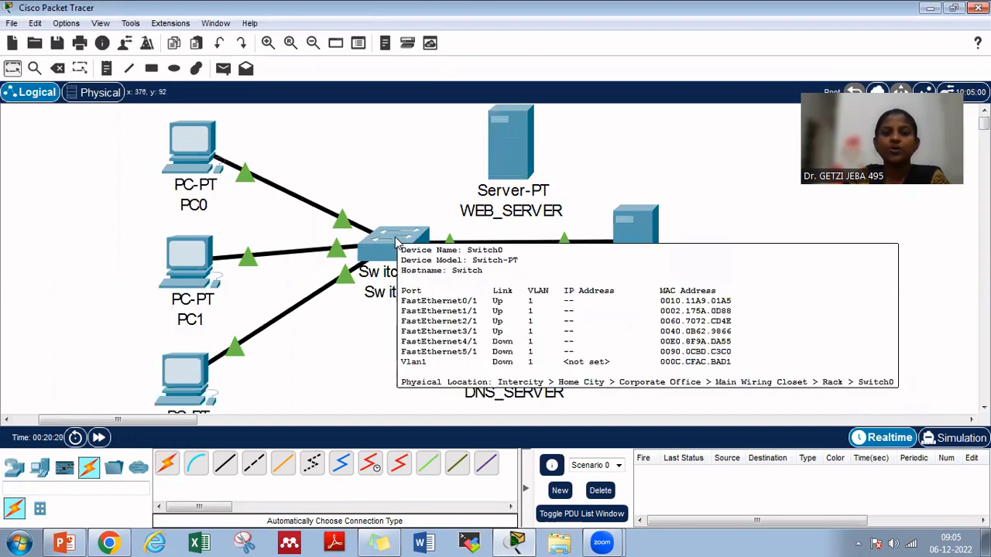
click(395, 241)
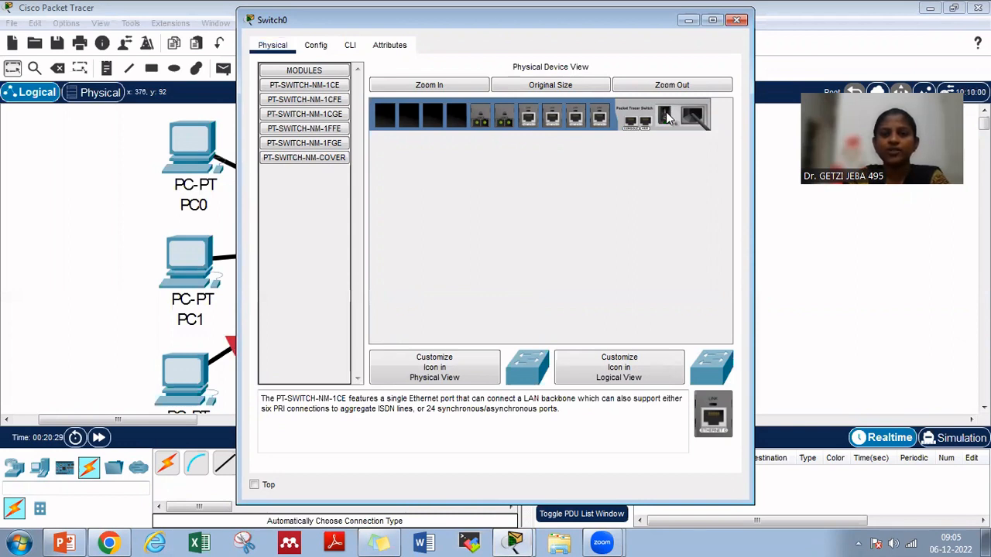
Insert a PT-SWITCH-NM-1CE module into an empty slot of Switch0 and take it out again
drag(715, 418, 451, 120)
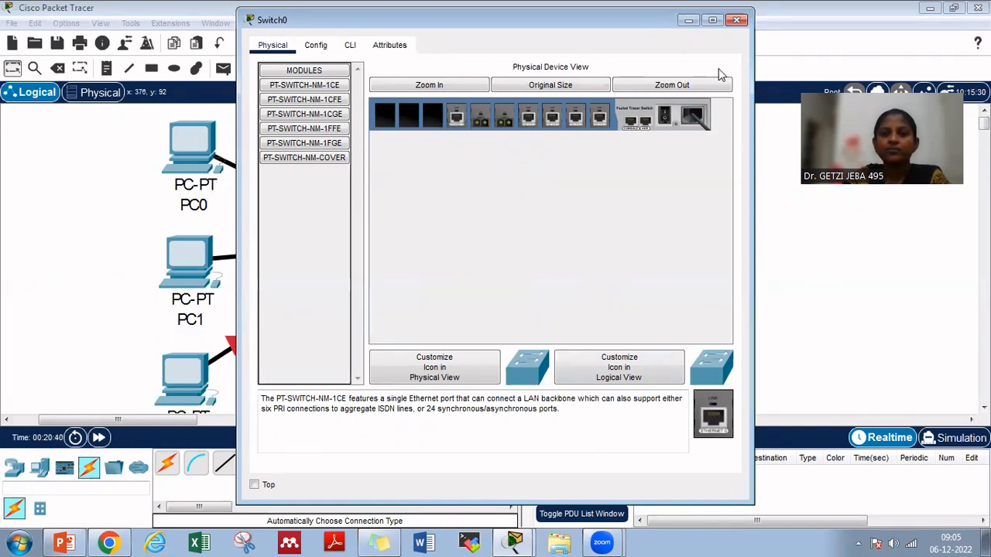
click(339, 104)
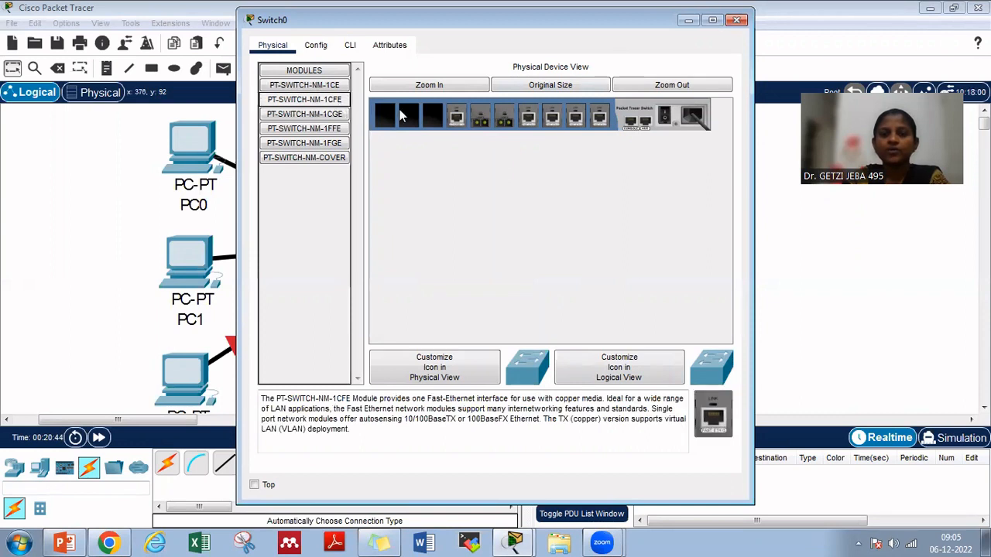
click(334, 87)
drag(449, 114, 719, 419)
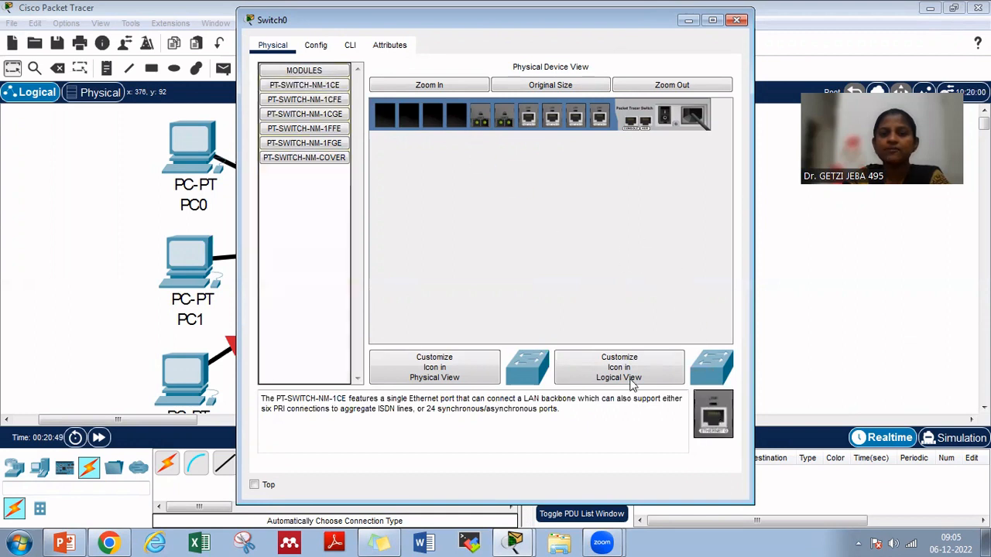
Install three PT-SWITCH-NM-1CFE modules in Switch0's empty slots, power the switch back on, and close its window
click(323, 105)
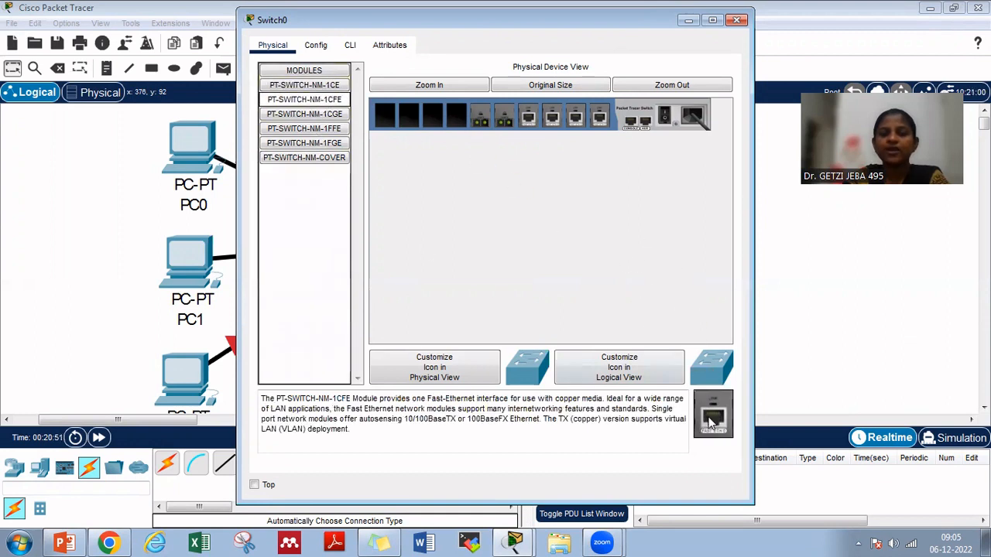
drag(713, 414, 457, 125)
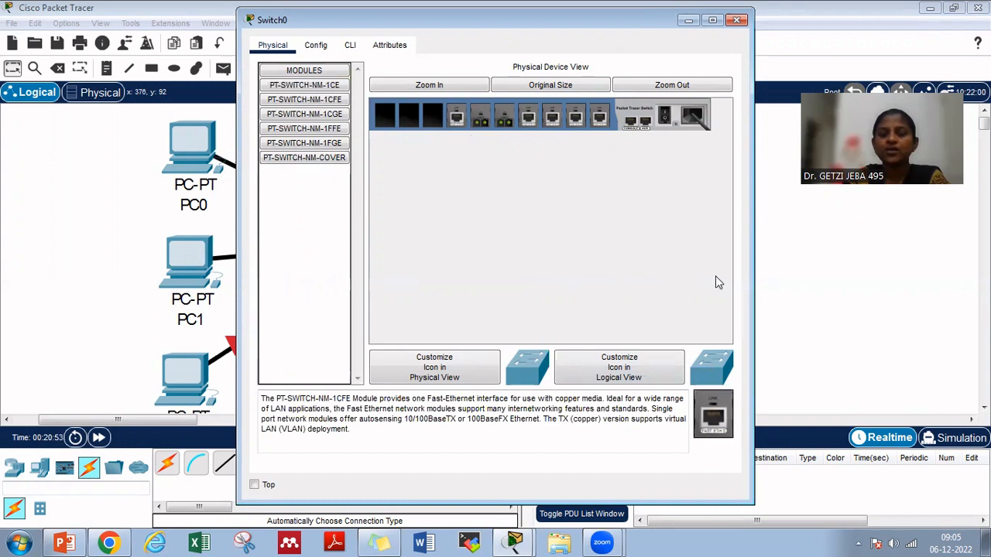
drag(703, 427, 434, 115)
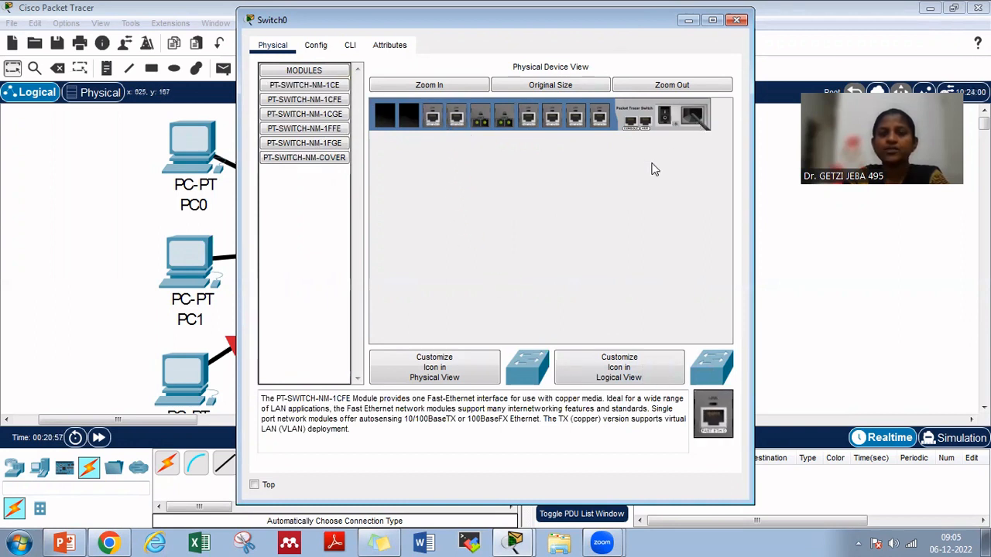
drag(720, 425, 408, 116)
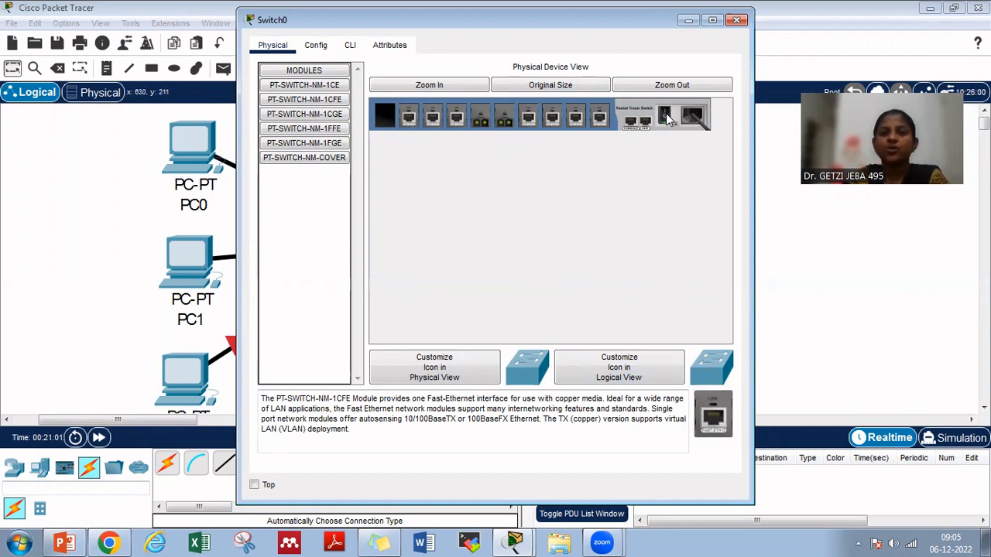
drag(418, 22, 410, 75)
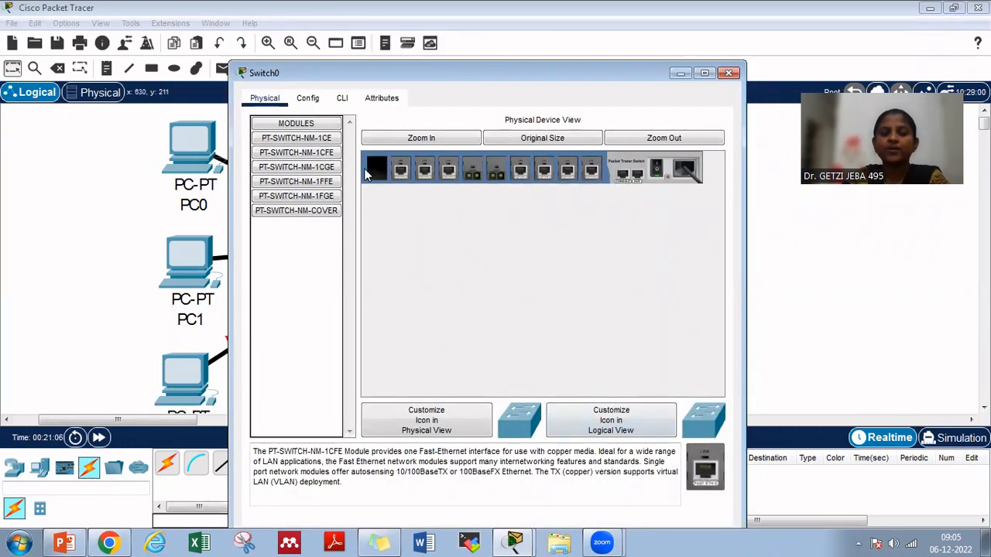
click(730, 73)
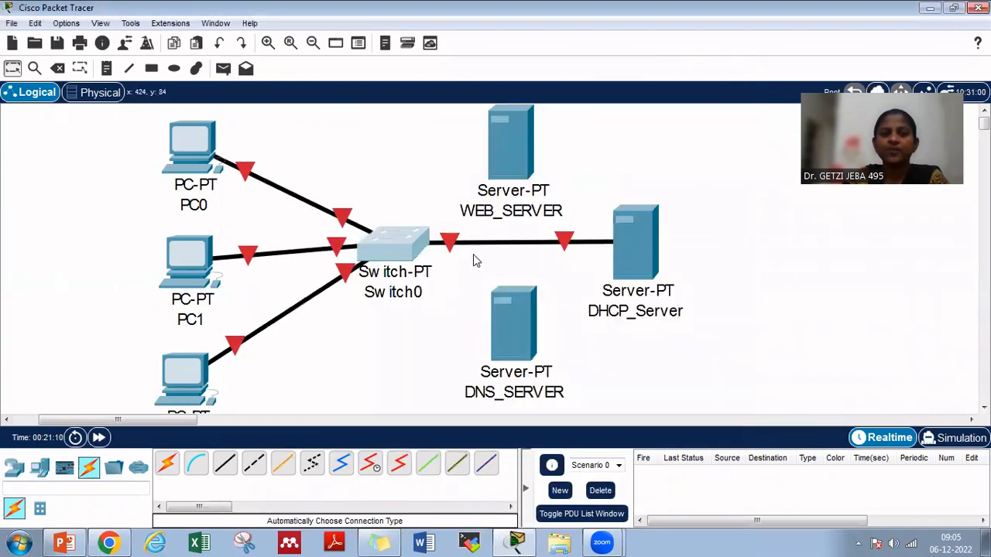
Fast-forward the network time and connect WEB_SERVER and DNS_SERVER to Switch0 with automatically chosen cables
click(100, 439)
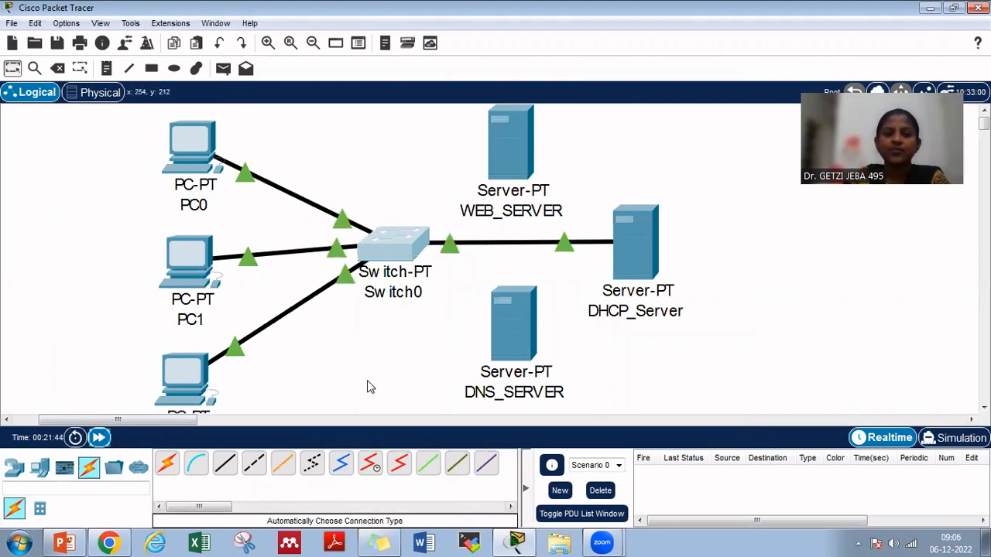
click(167, 464)
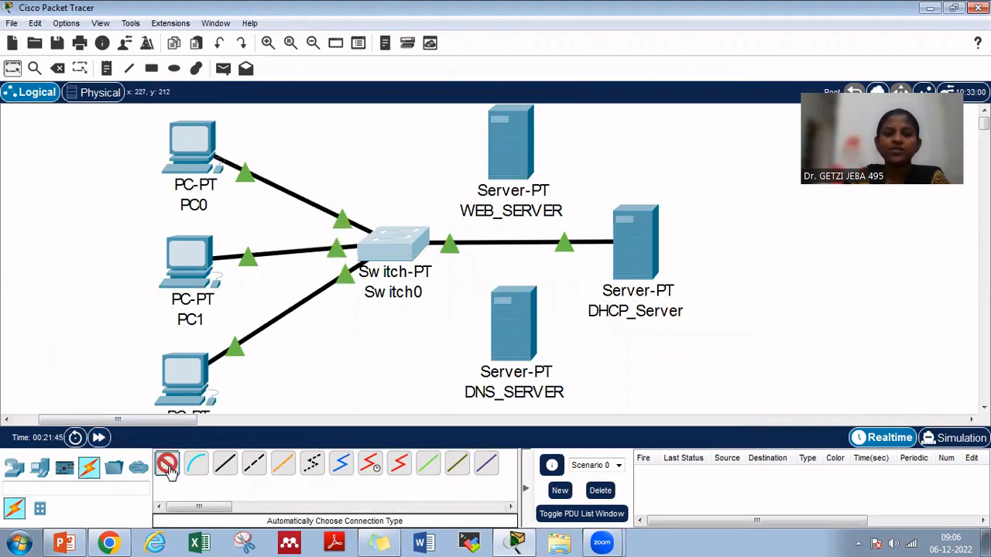
click(499, 143)
click(393, 238)
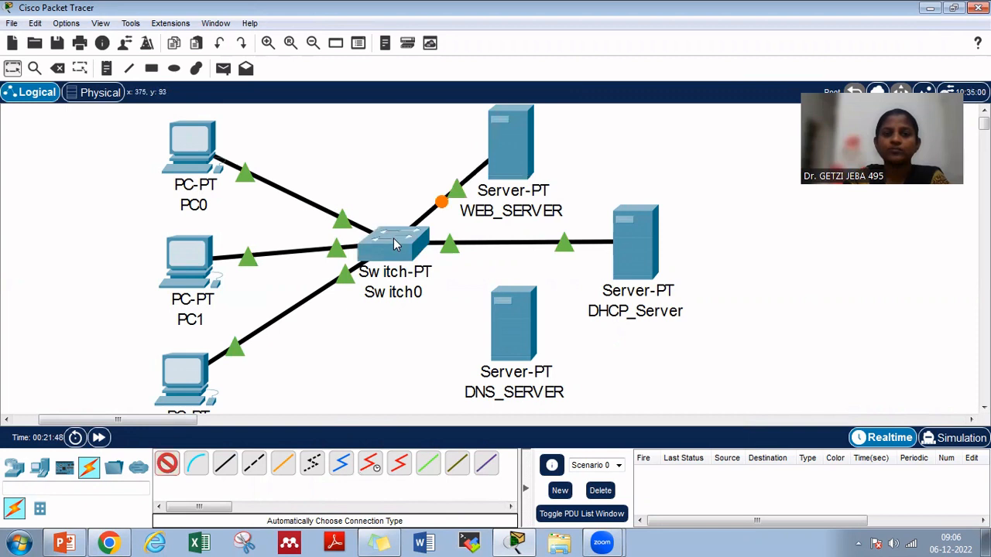
click(167, 464)
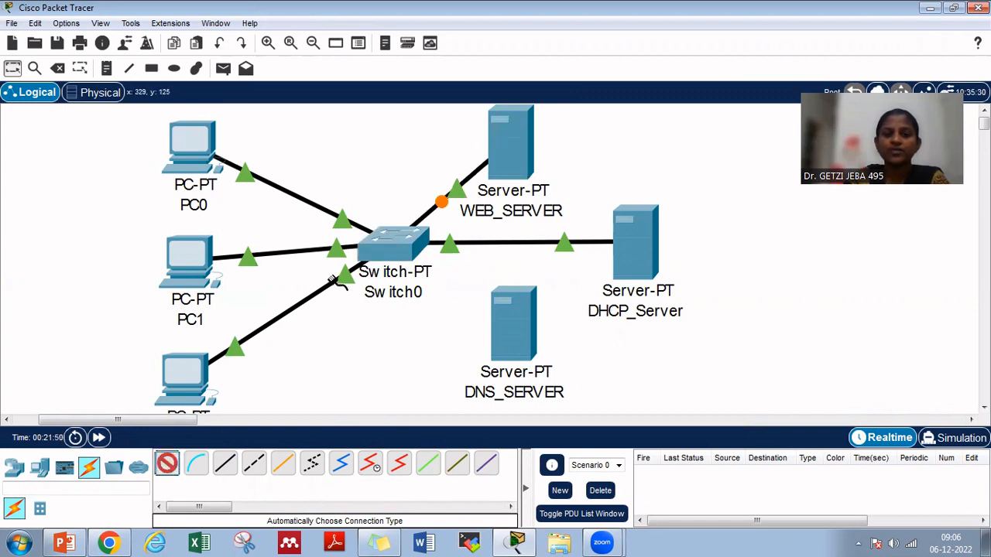
click(401, 250)
click(512, 329)
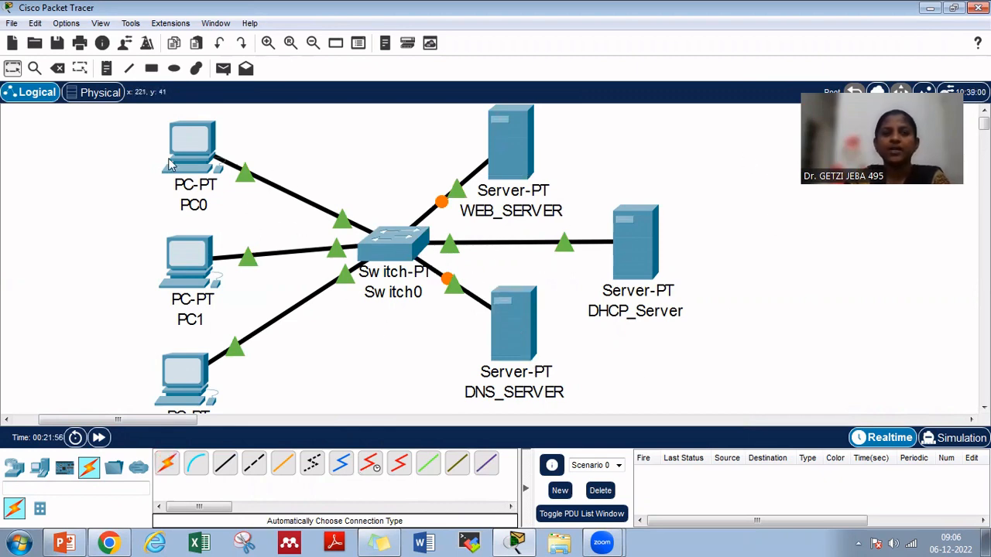
Load 192.168.5.5 in PC0's web browser to test the web server, and minimize PC0's window
click(193, 143)
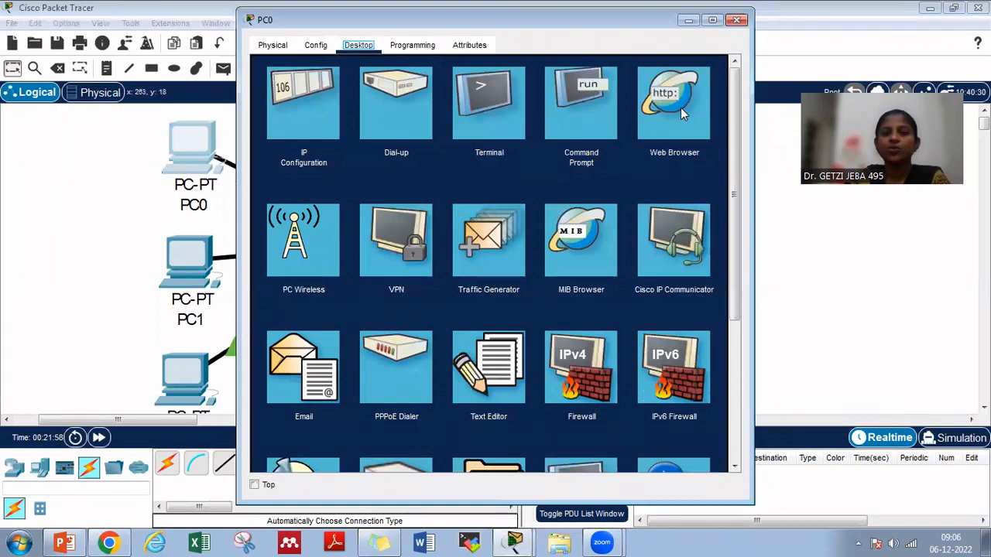
click(680, 108)
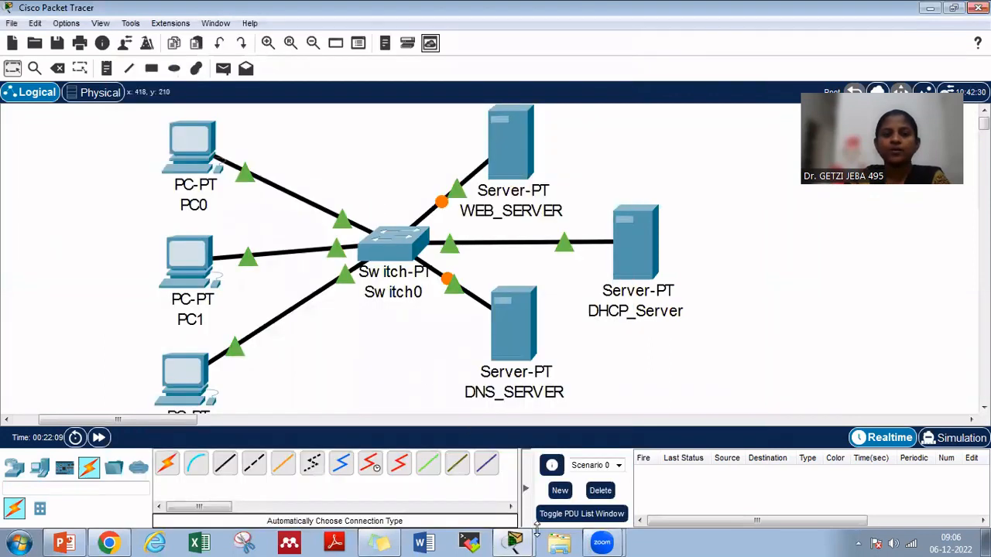
click(514, 542)
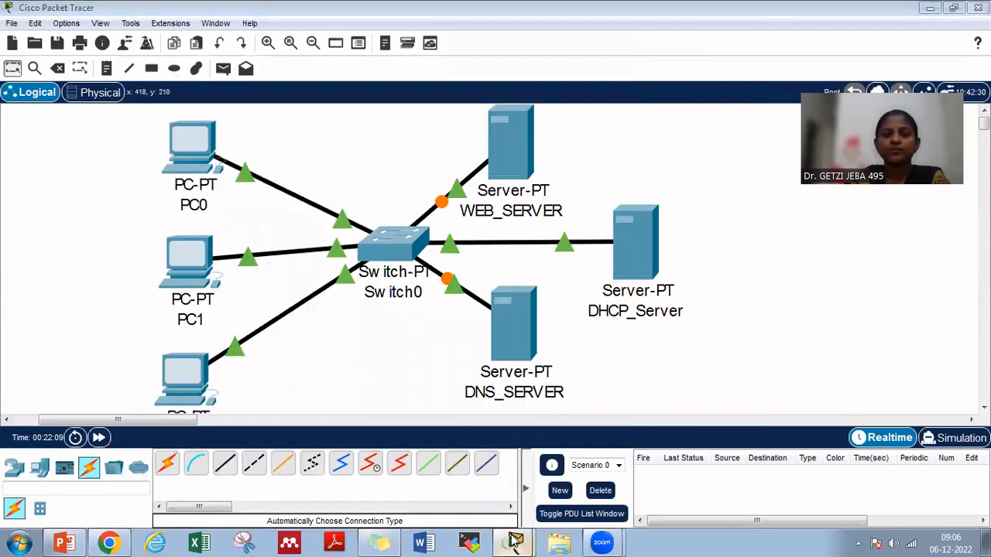
click(516, 507)
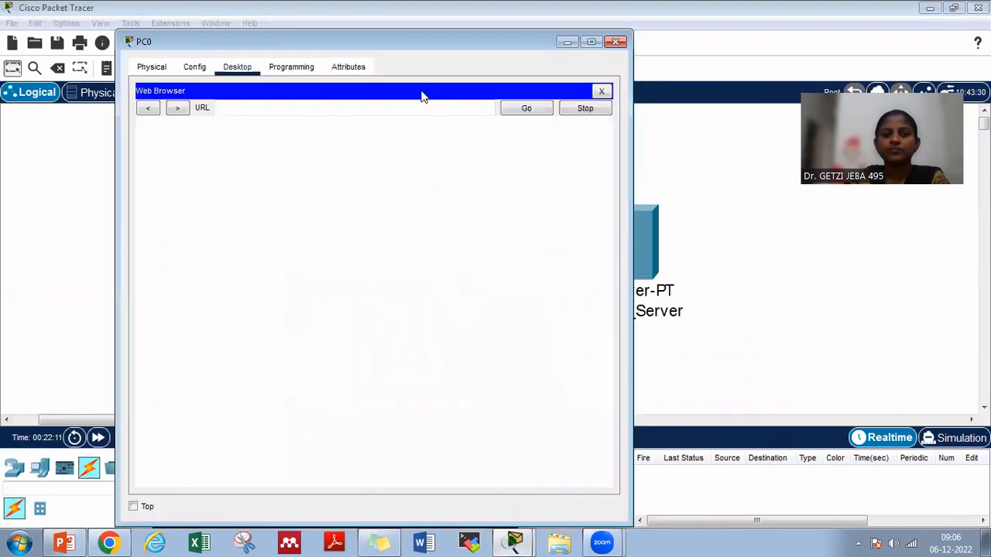
click(394, 107)
text(192)
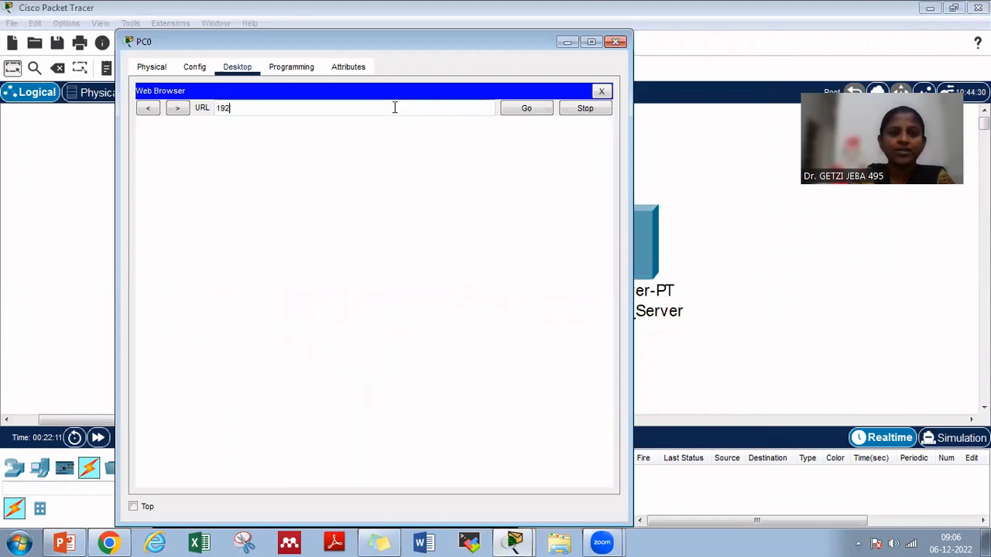
text(.168.5.5)
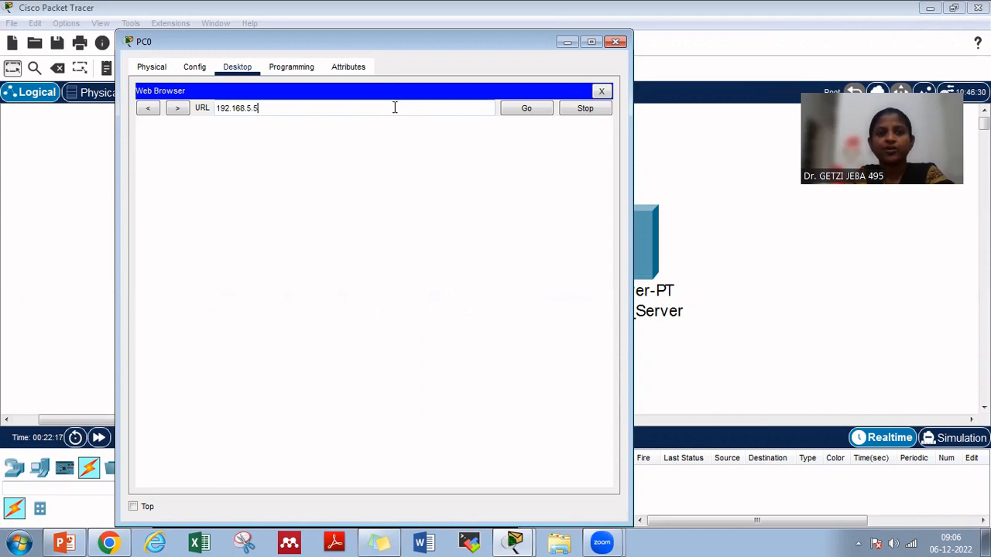
click(526, 109)
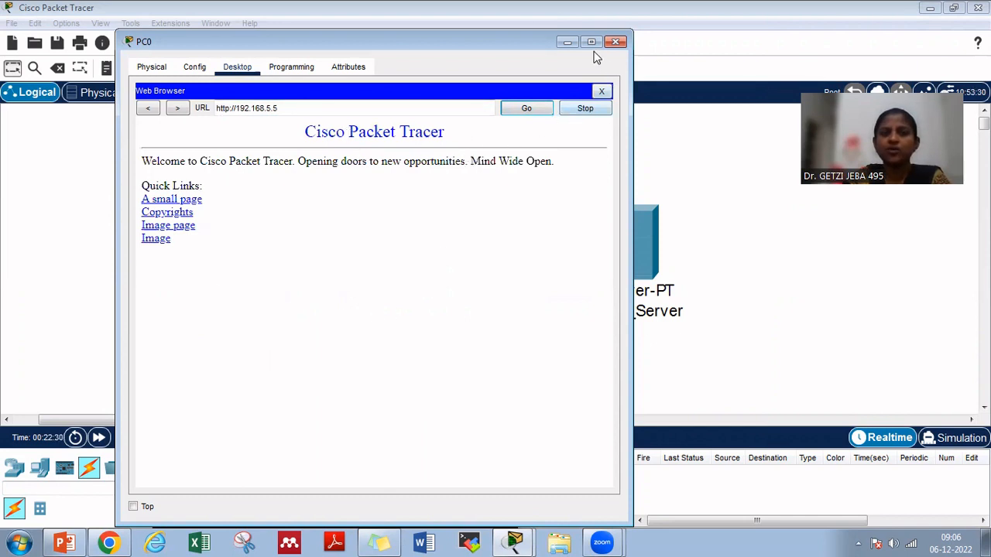
click(566, 43)
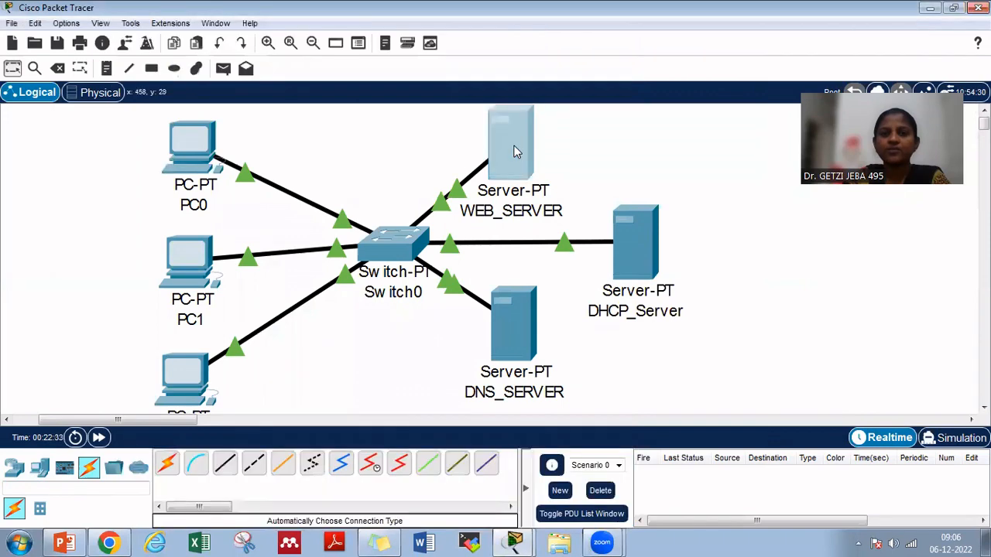
Open WEB_SERVER's HTTP service and look through its hosted files from copyrights.html to index.html
click(531, 169)
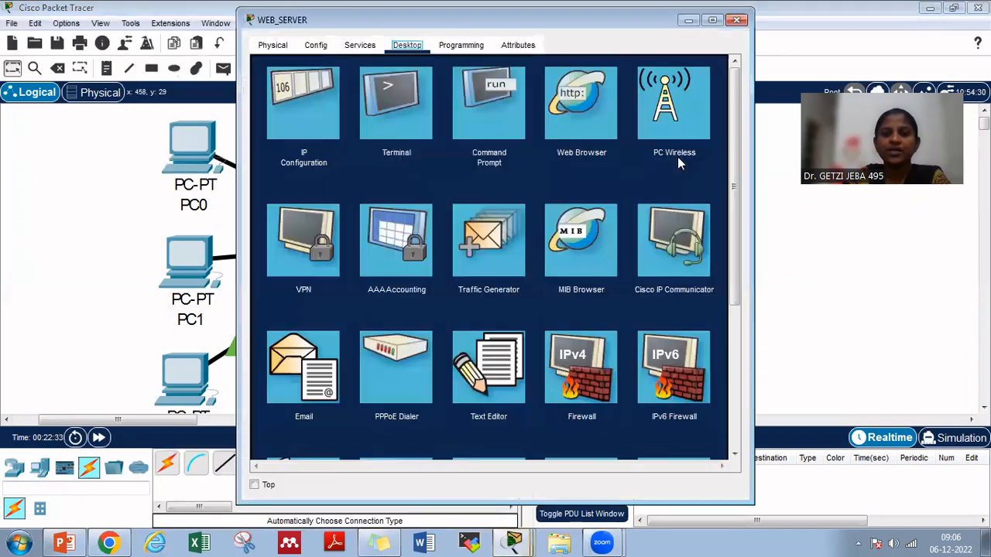
click(359, 44)
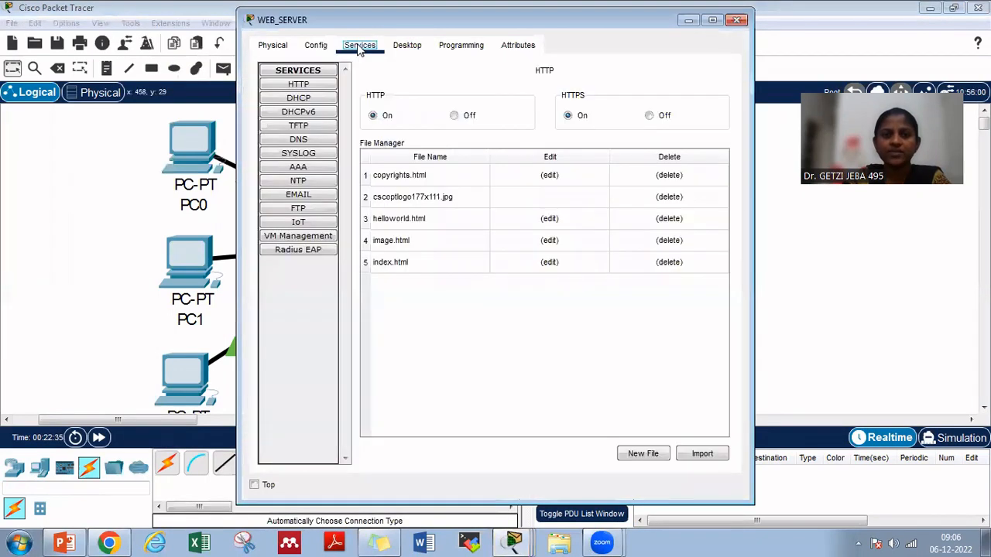
click(325, 86)
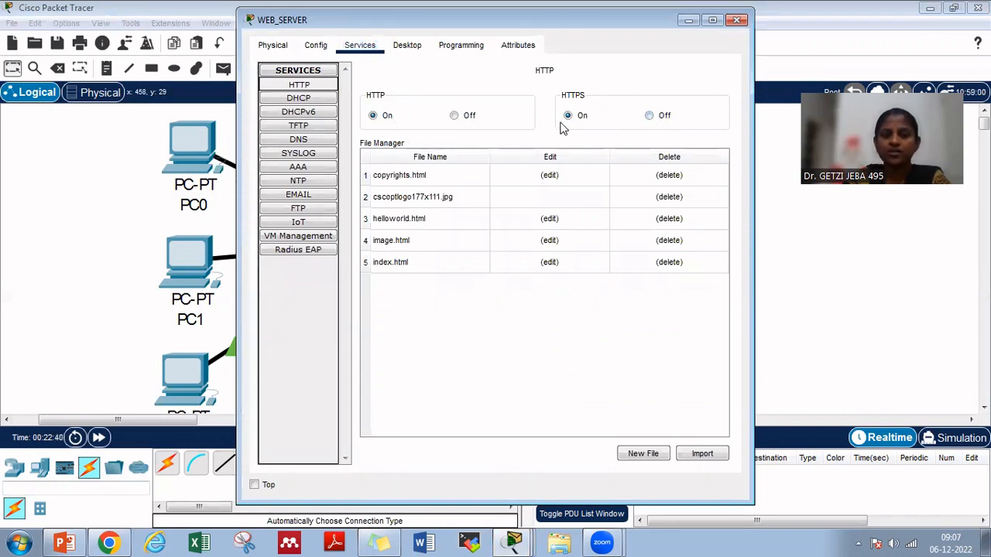
click(424, 180)
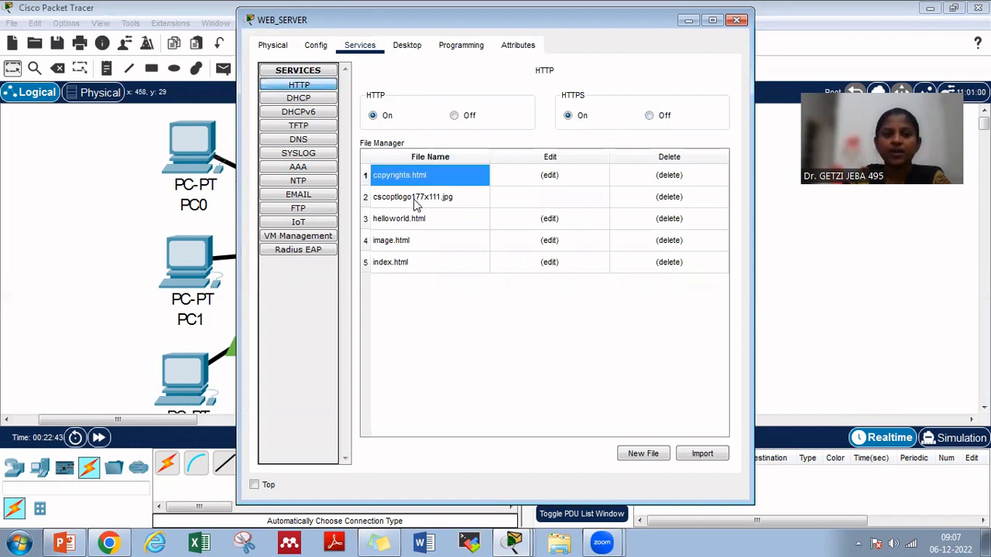
click(416, 200)
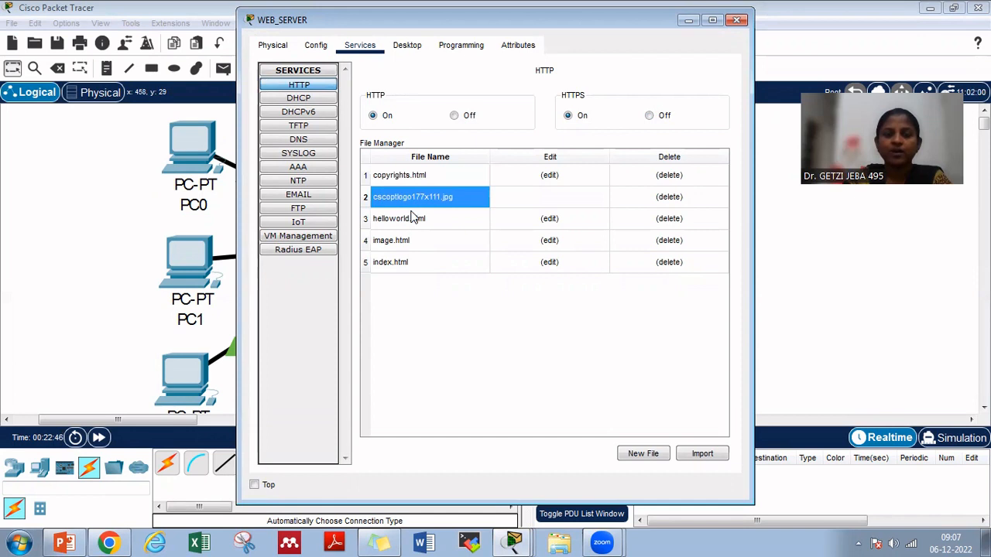
click(405, 223)
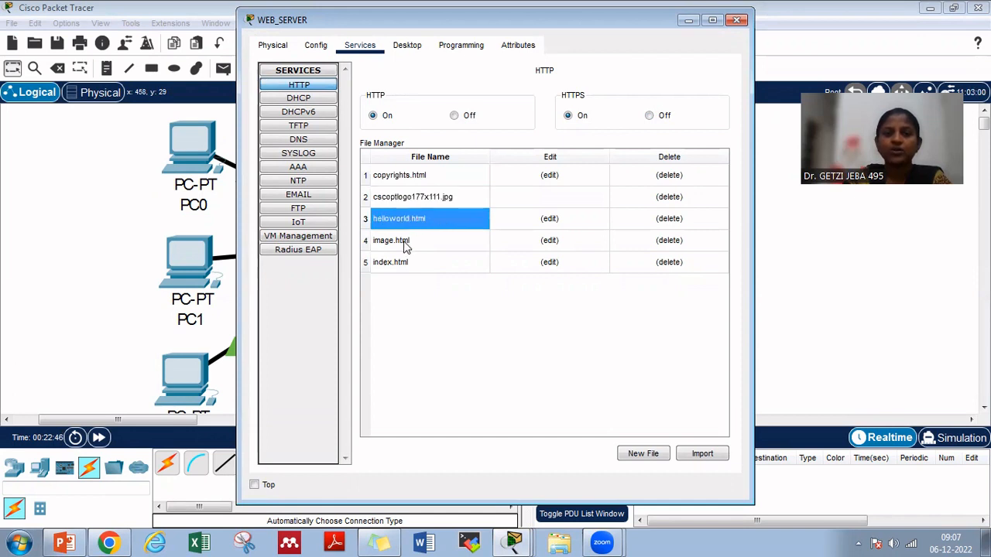
click(404, 245)
click(410, 266)
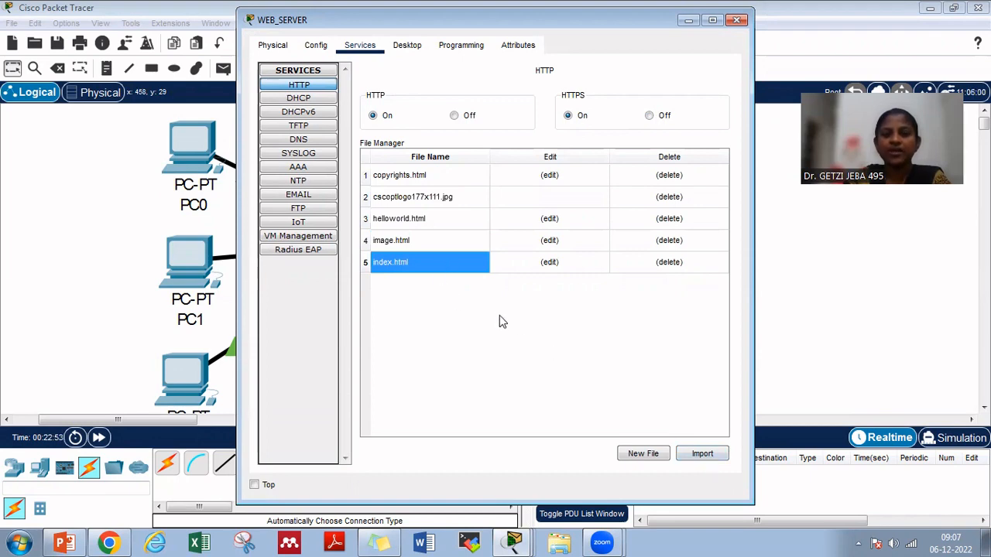
View the HTML source of index.html on WEB_SERVER, return to the file list, and close the server's window
click(557, 262)
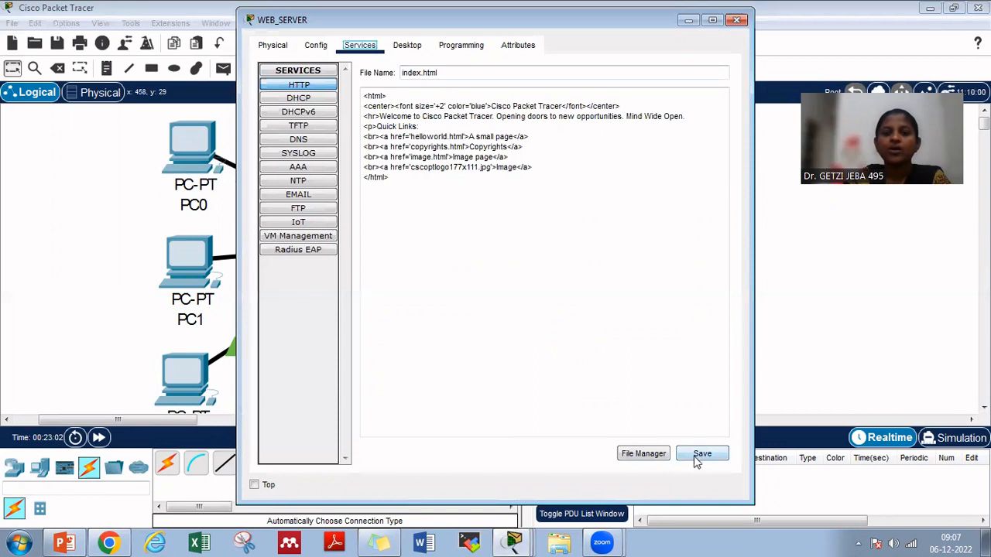
click(308, 87)
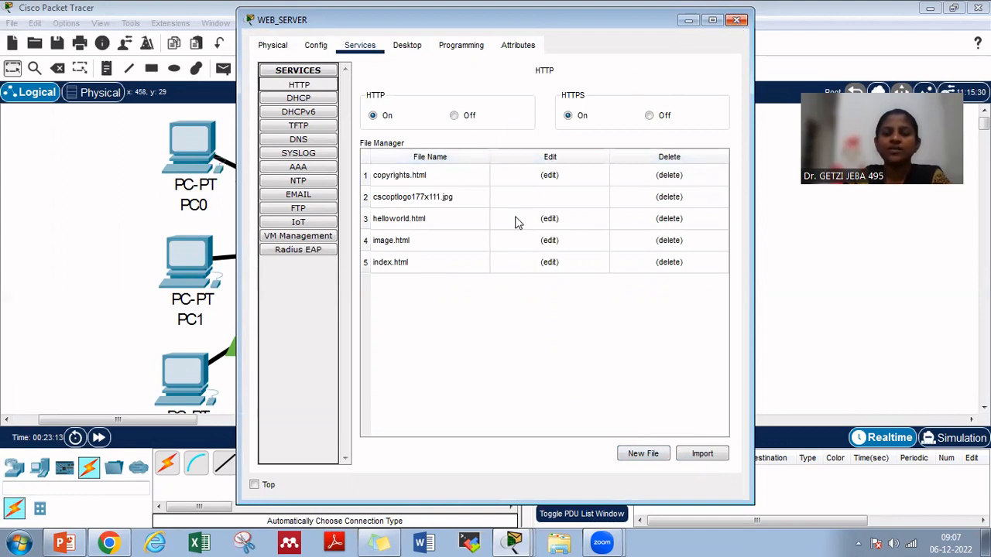
click(737, 22)
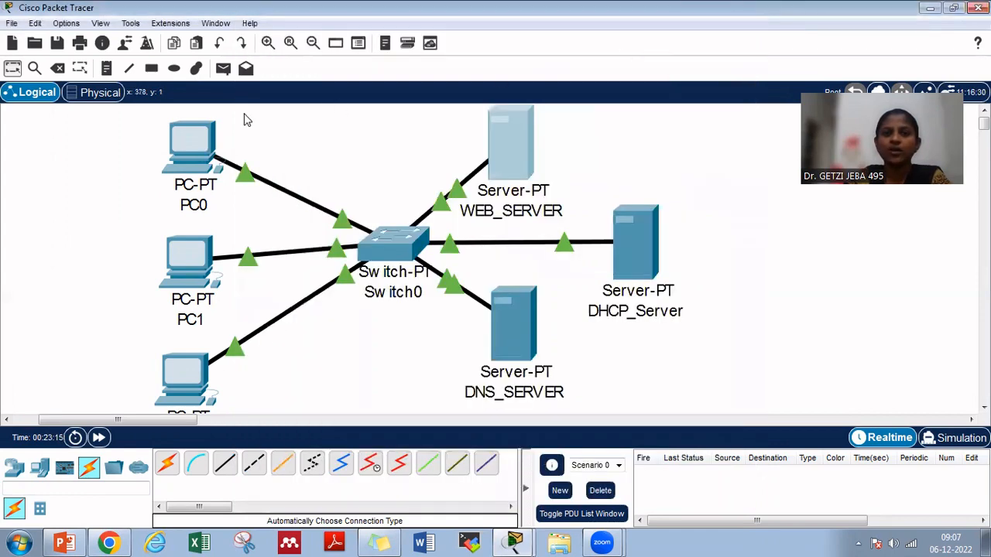
click(184, 134)
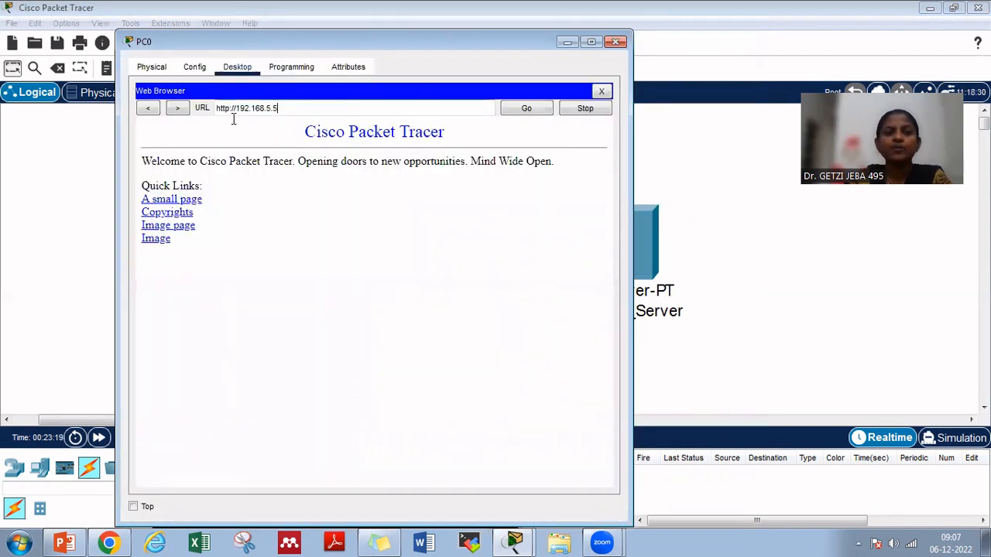
triple_click(209, 109)
text(www.example)
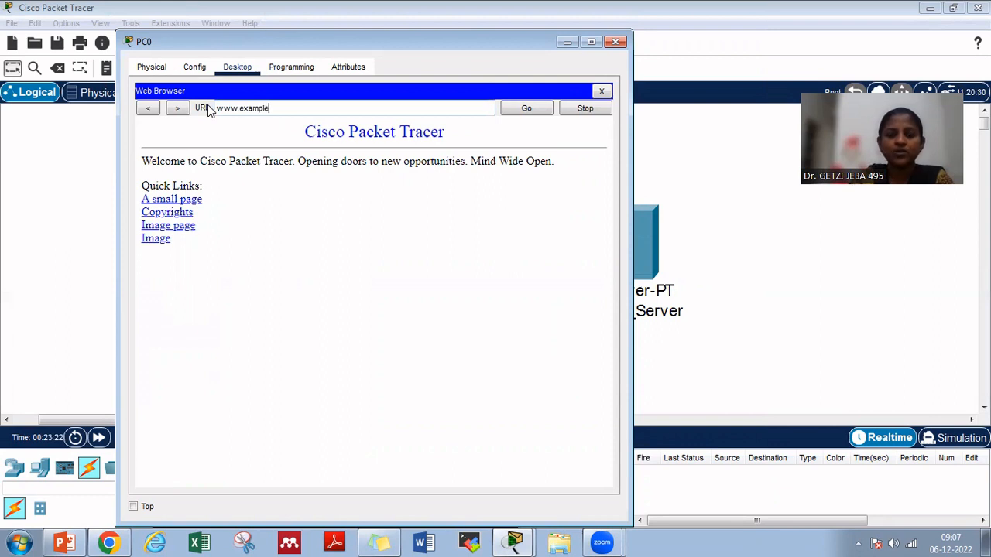
text(.com)
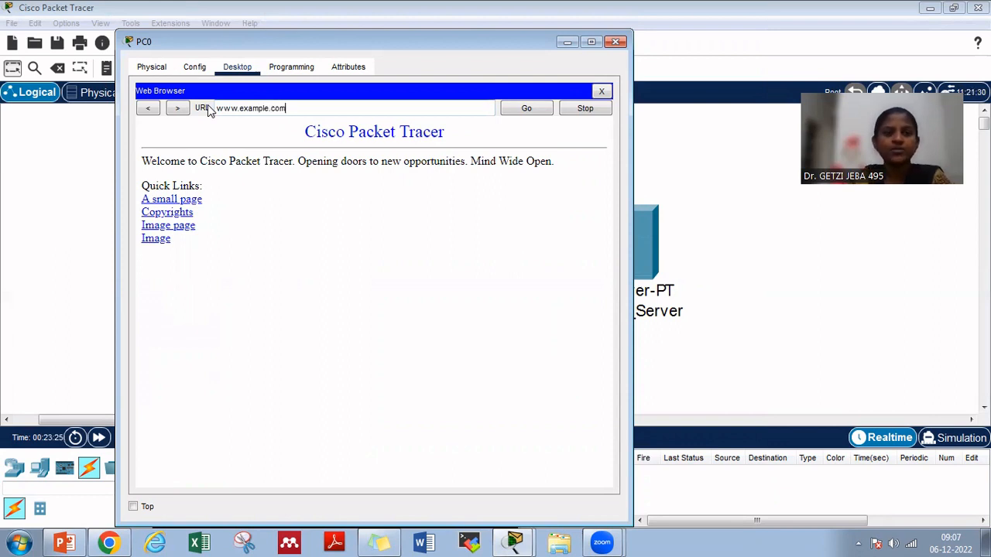
click(511, 109)
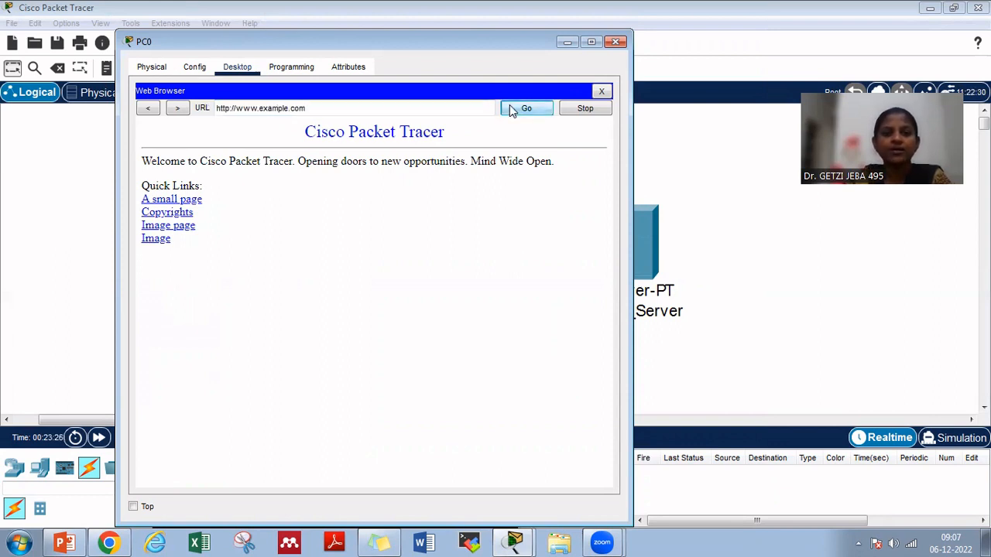
click(602, 94)
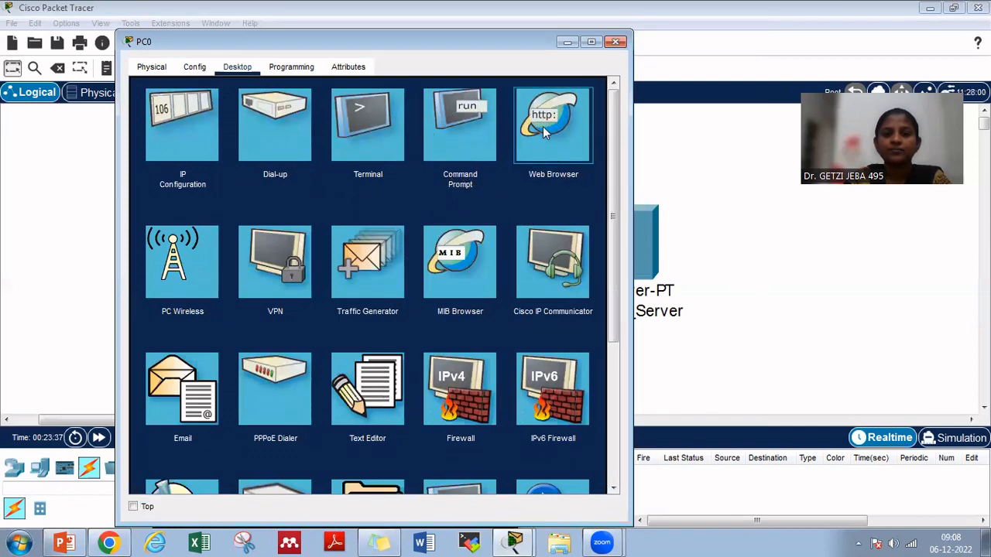
click(513, 54)
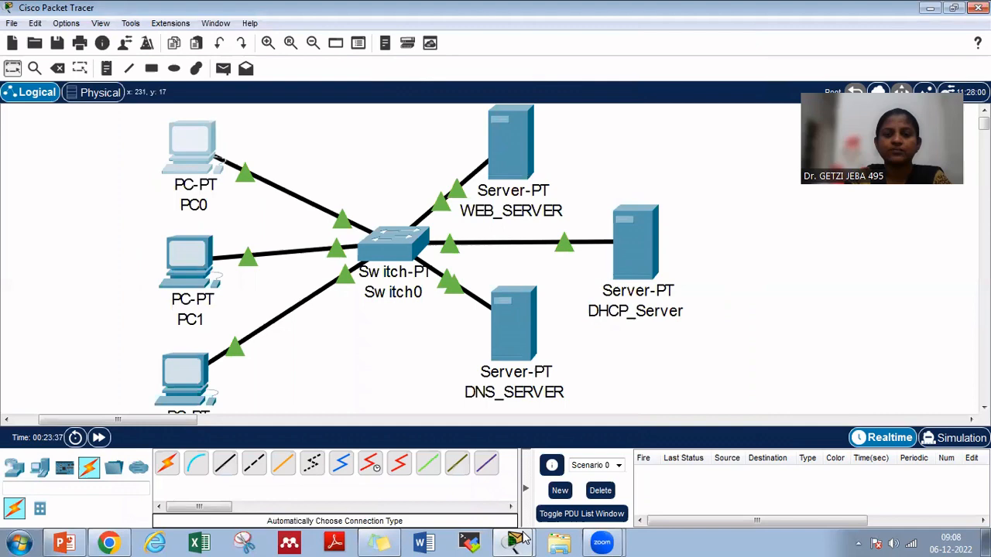
click(520, 540)
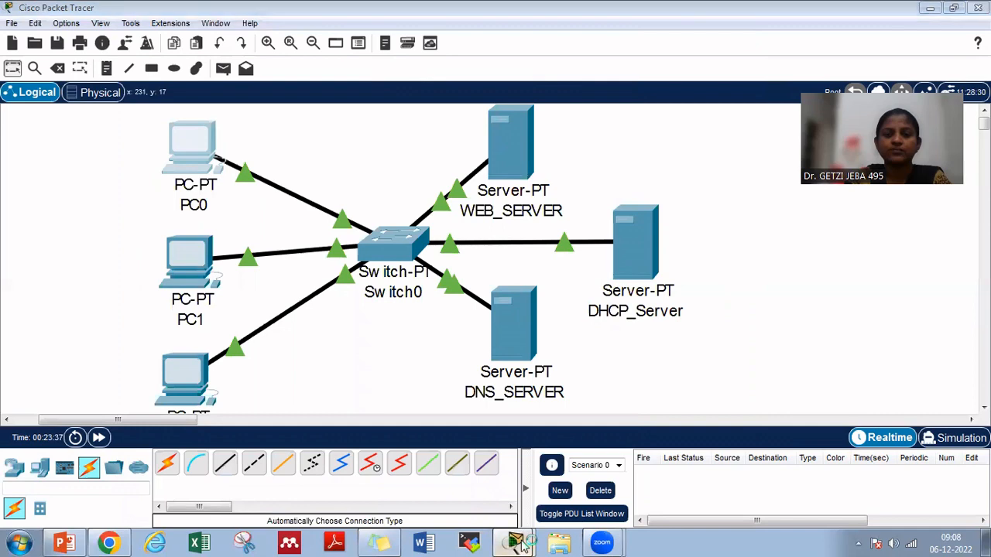
click(516, 512)
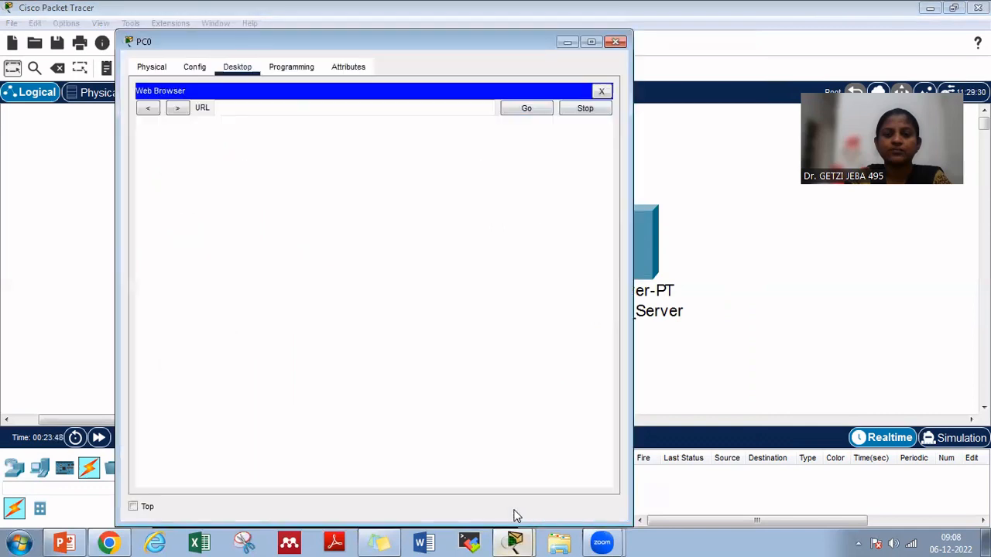
click(309, 107)
text(www)
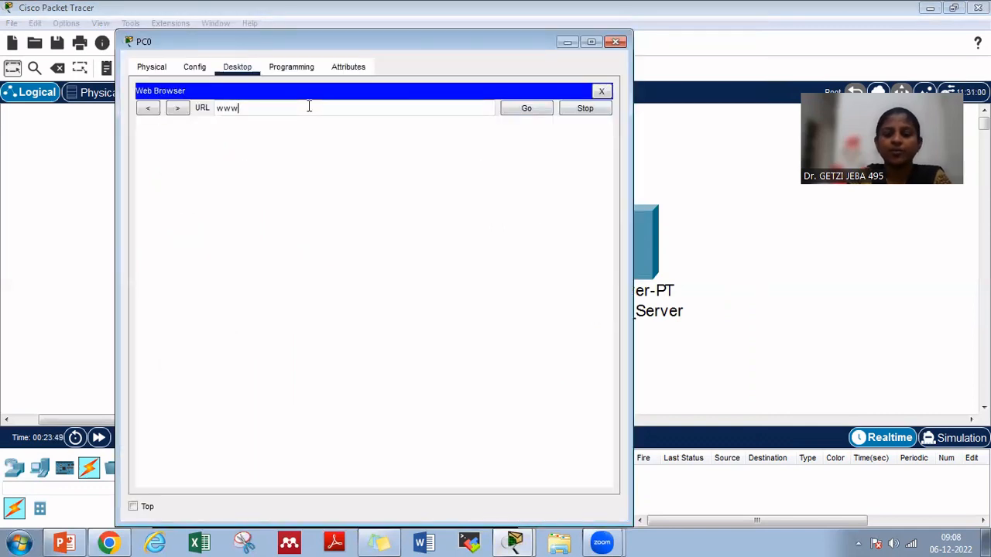
text(.example.com)
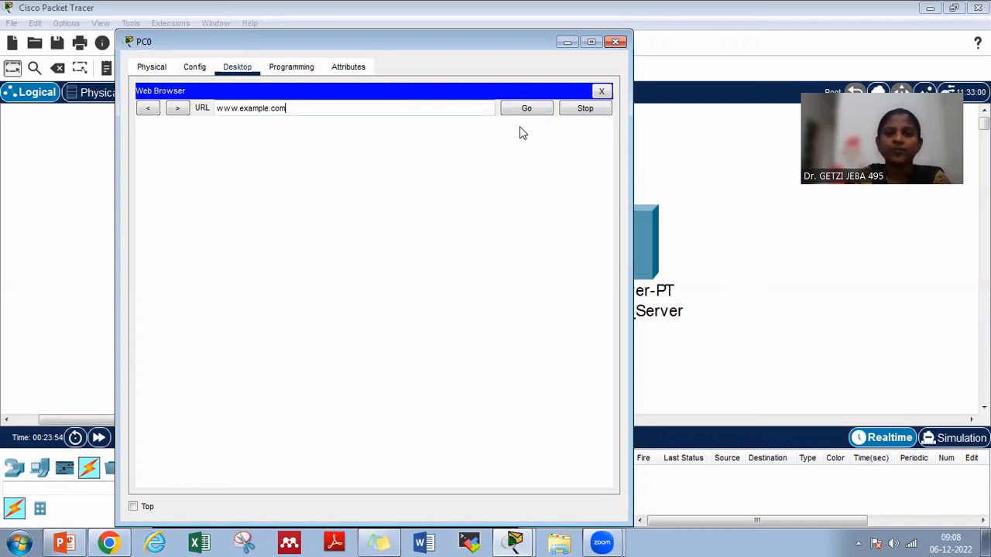
click(528, 107)
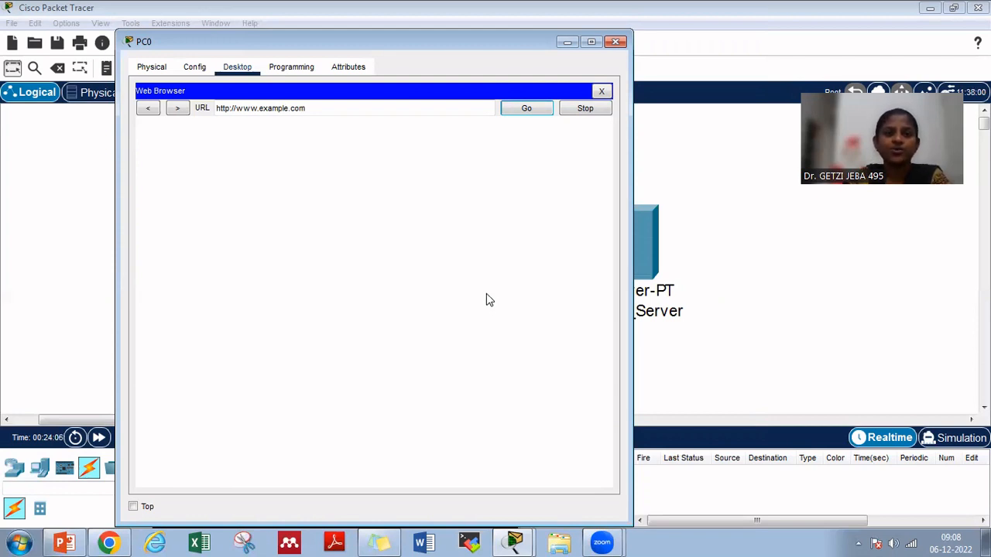
click(606, 94)
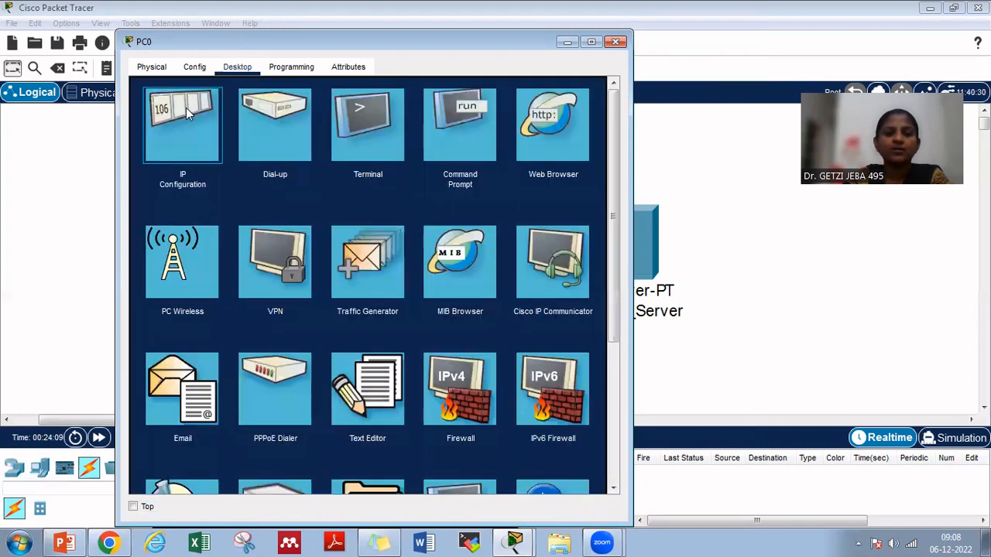
Check PC0's IP configuration, including its DNS server address, and close PC0's window
click(186, 107)
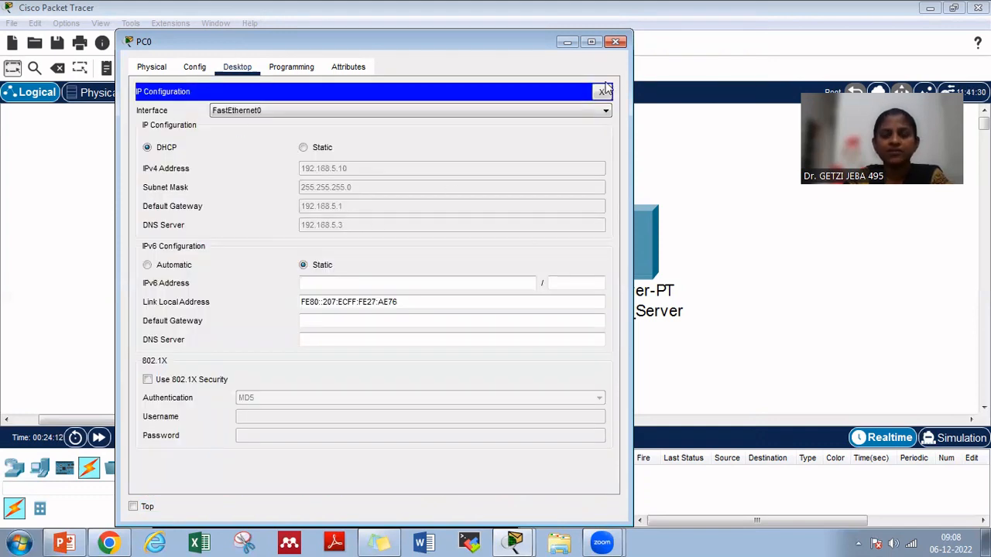
click(619, 43)
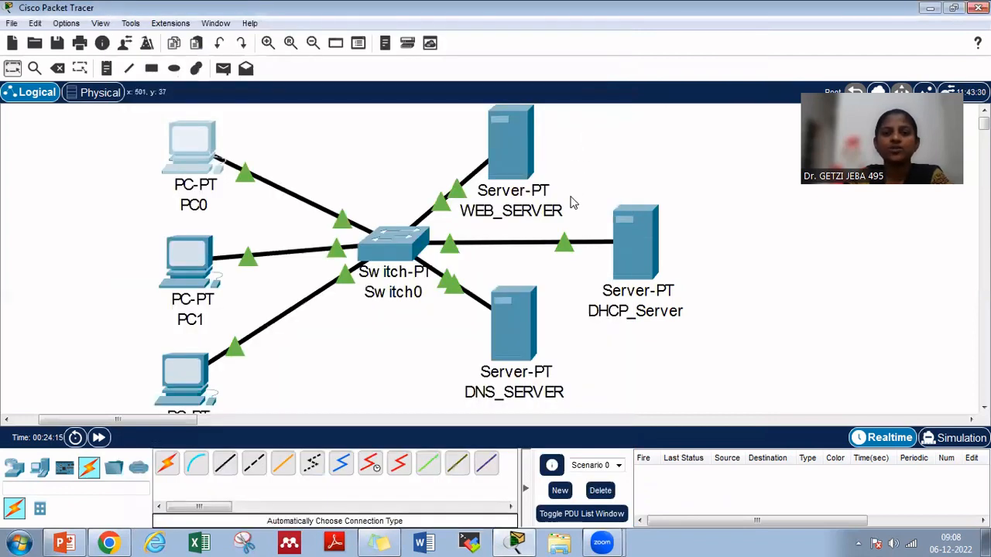
Open DNS_SERVER's DNS service settings and turn the DNS service on
click(521, 331)
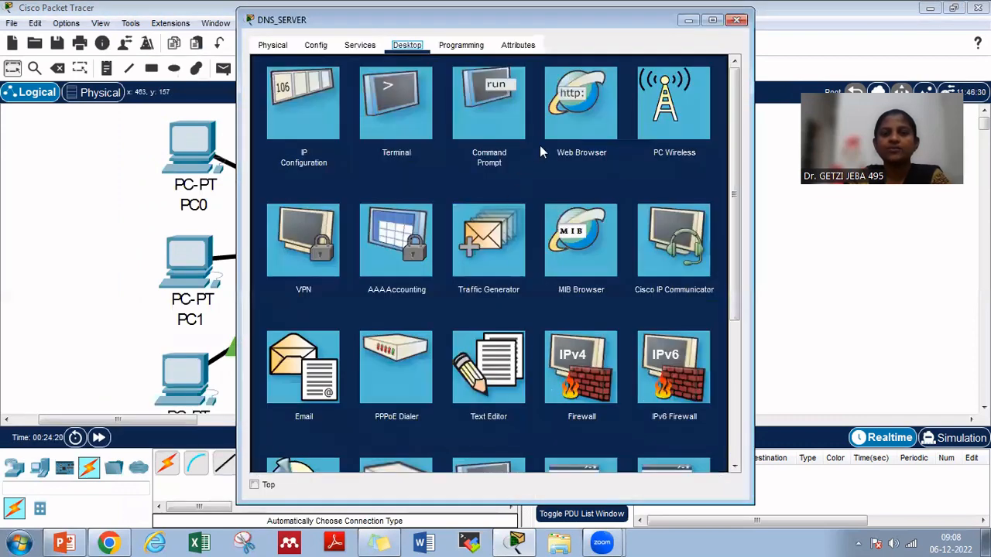
click(352, 45)
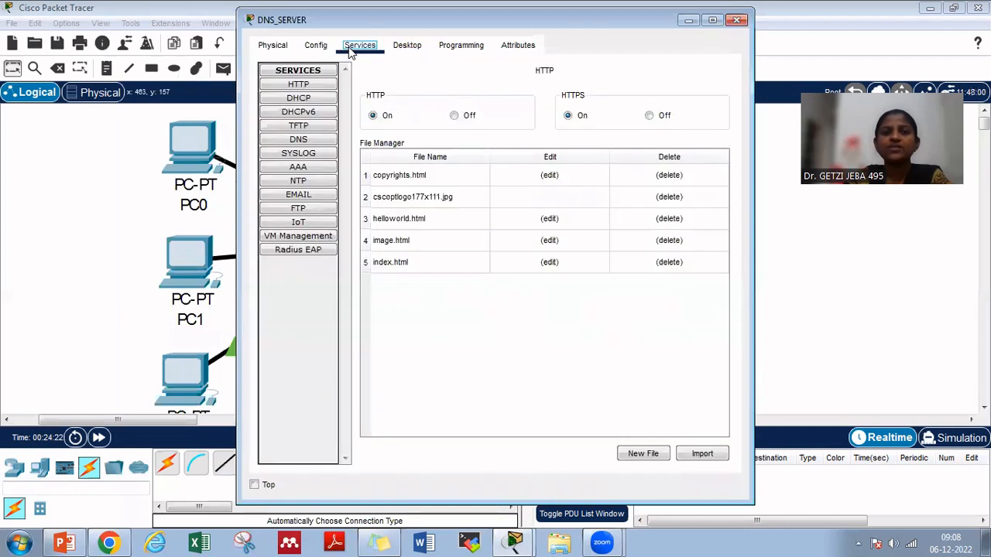
click(299, 140)
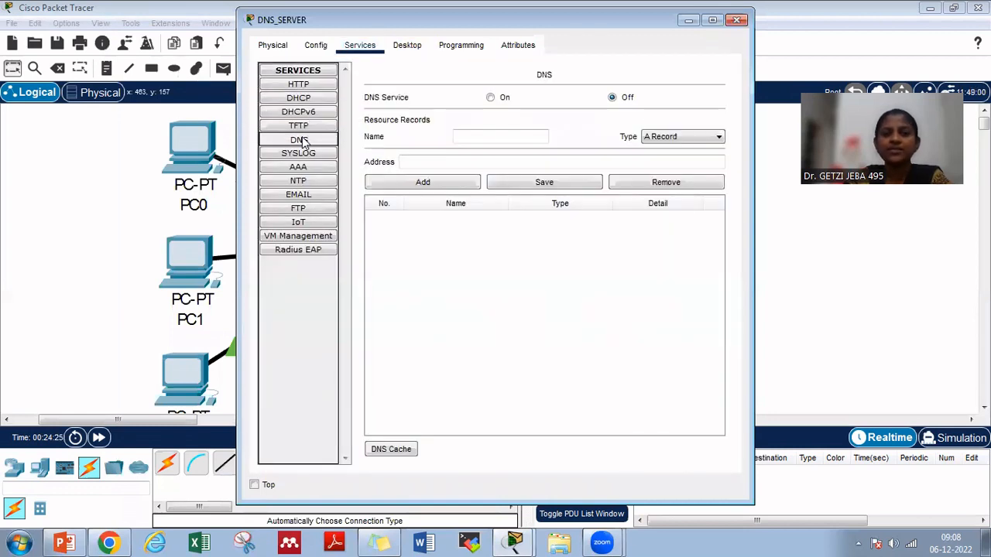
click(491, 99)
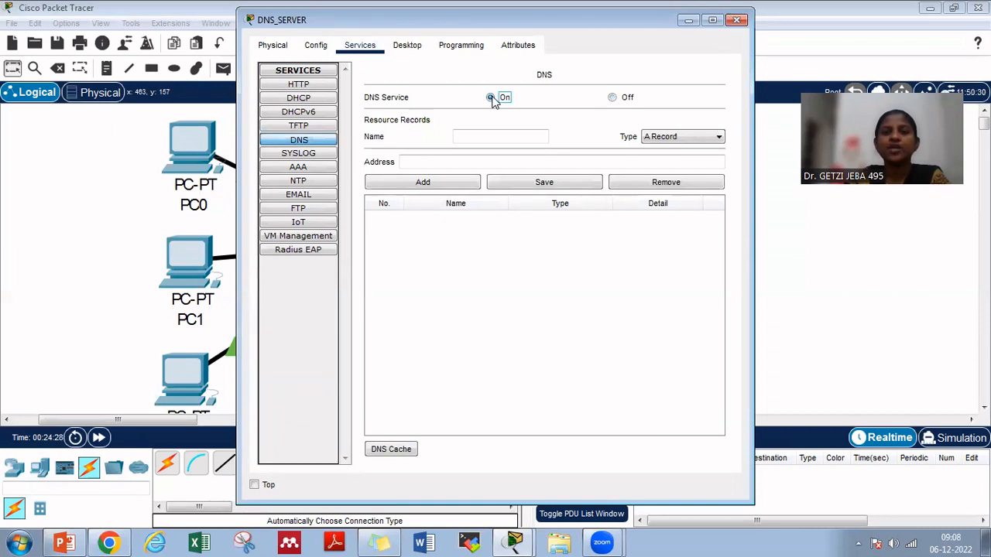
click(482, 132)
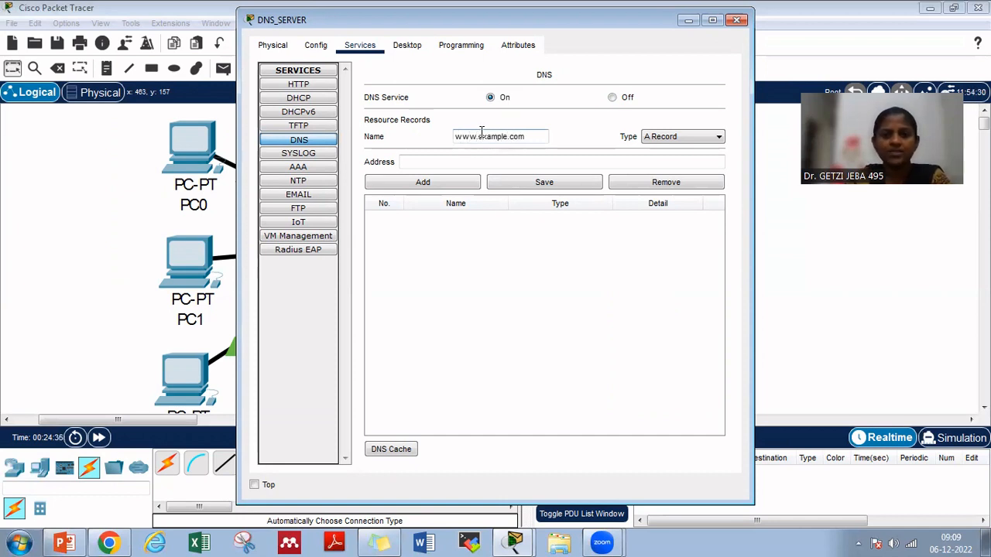
click(482, 158)
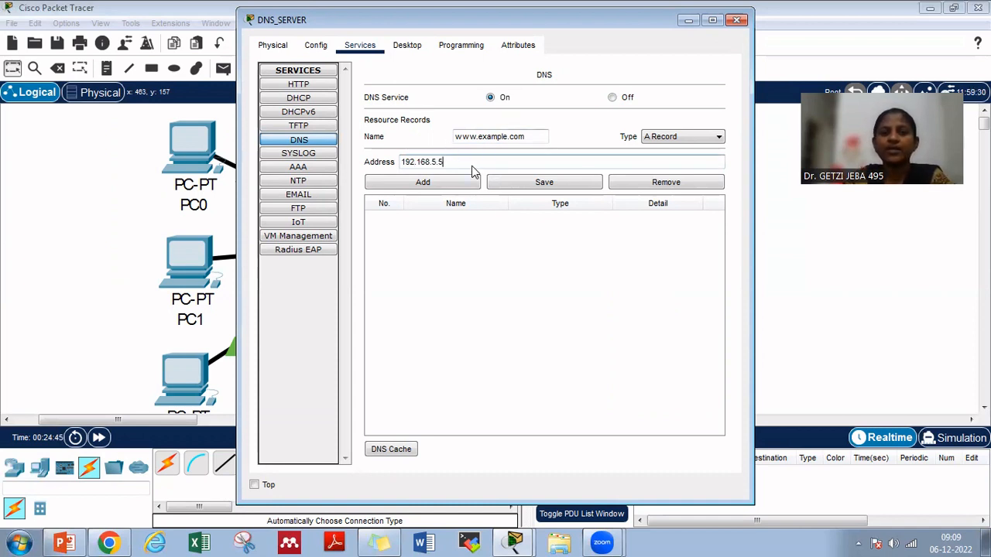
click(548, 183)
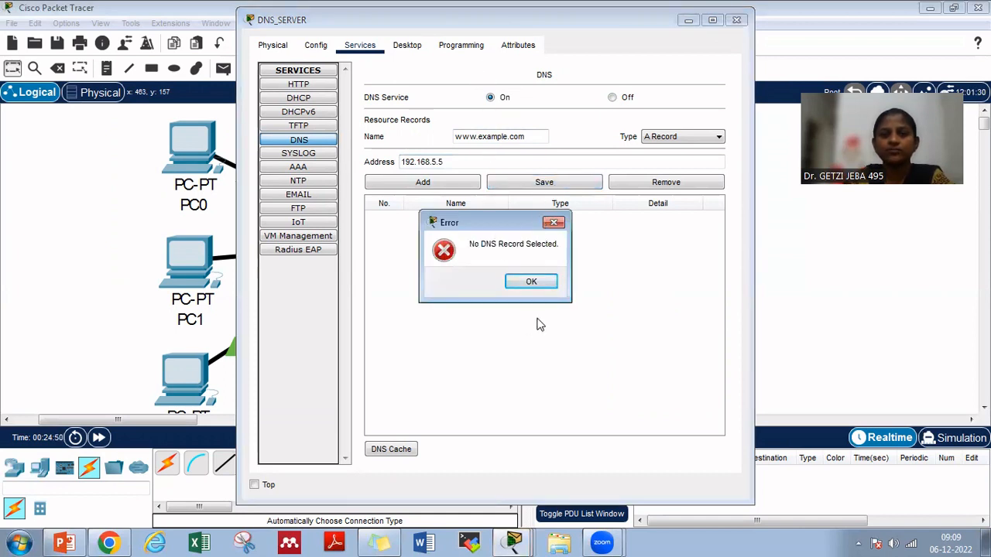
click(531, 281)
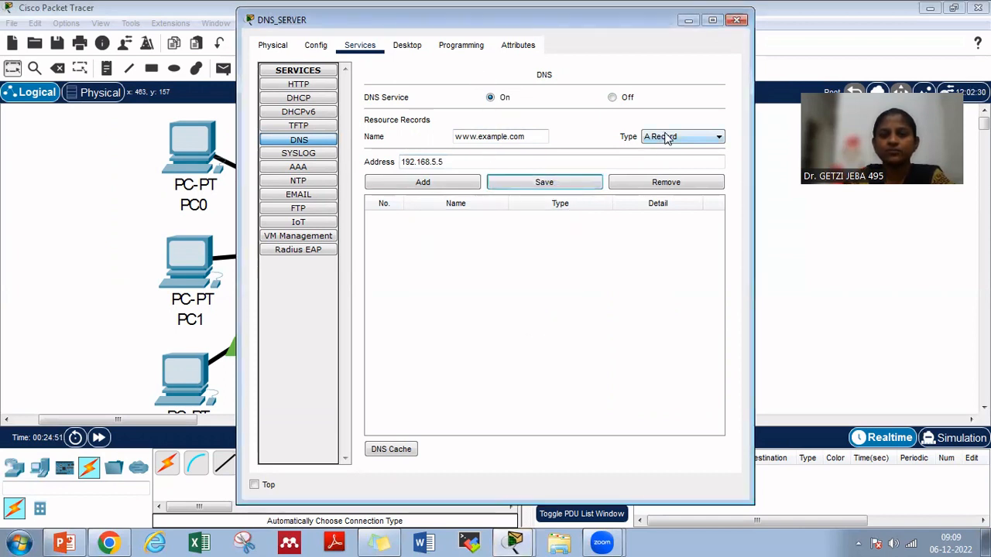
click(666, 136)
click(662, 149)
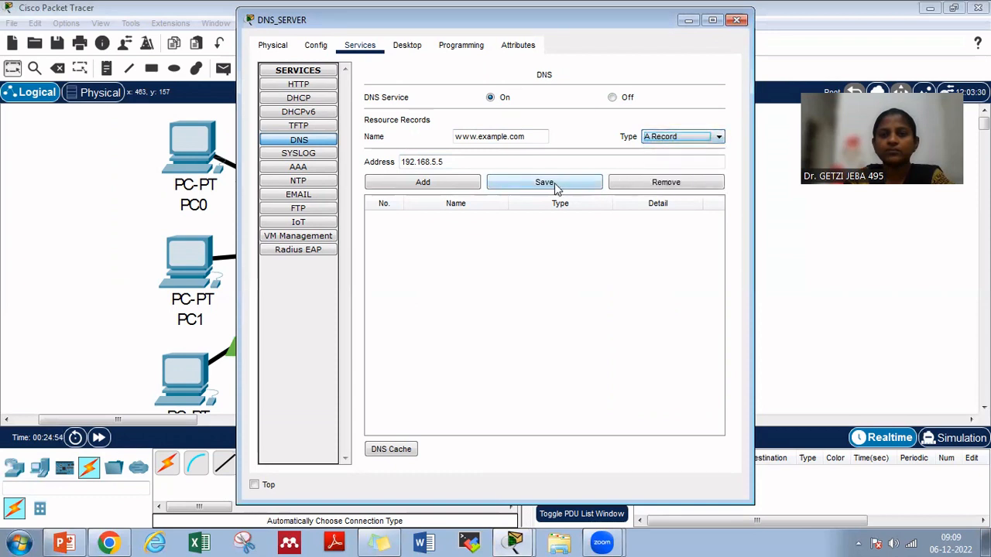
click(450, 183)
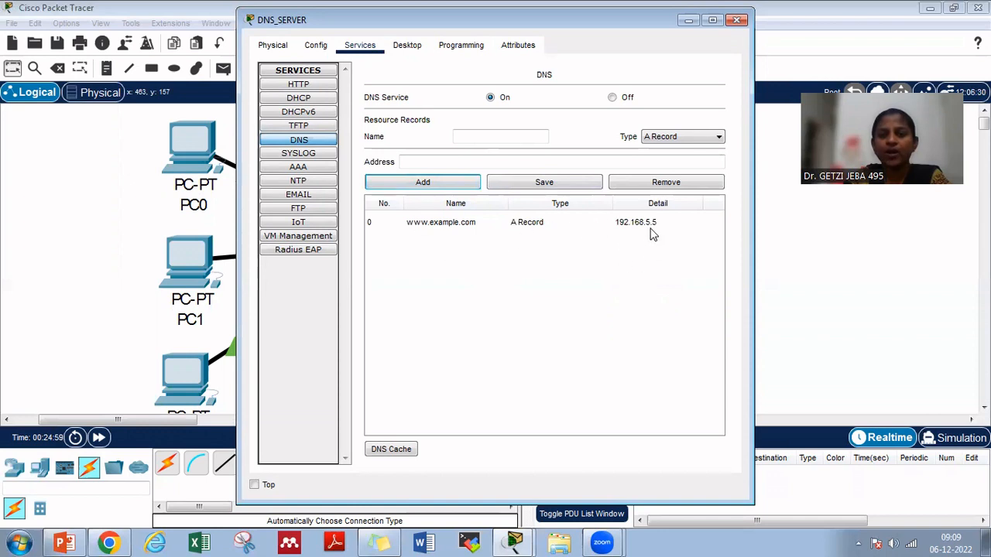
click(737, 22)
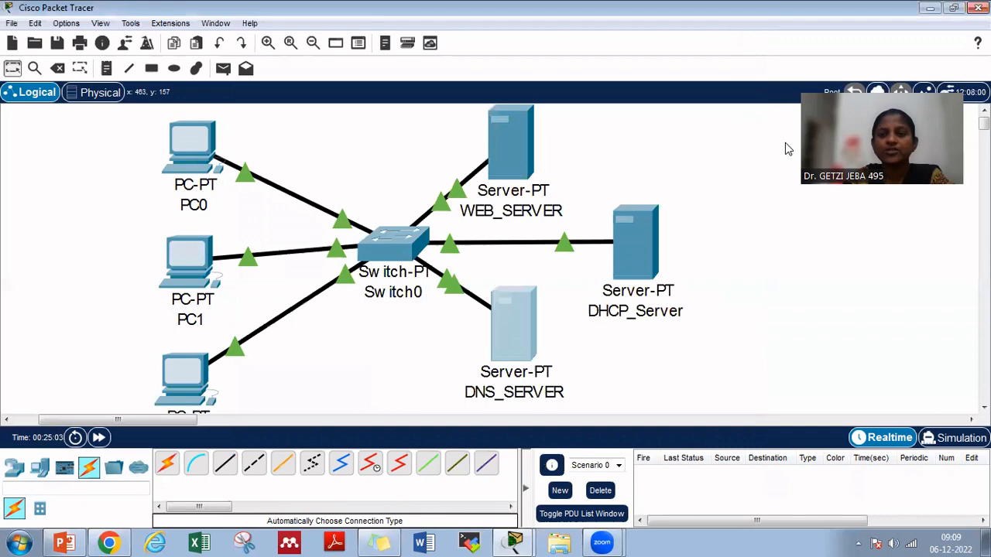
Switch to Simulation mode and back to Realtime, and open PC0's web browser
click(940, 437)
click(888, 438)
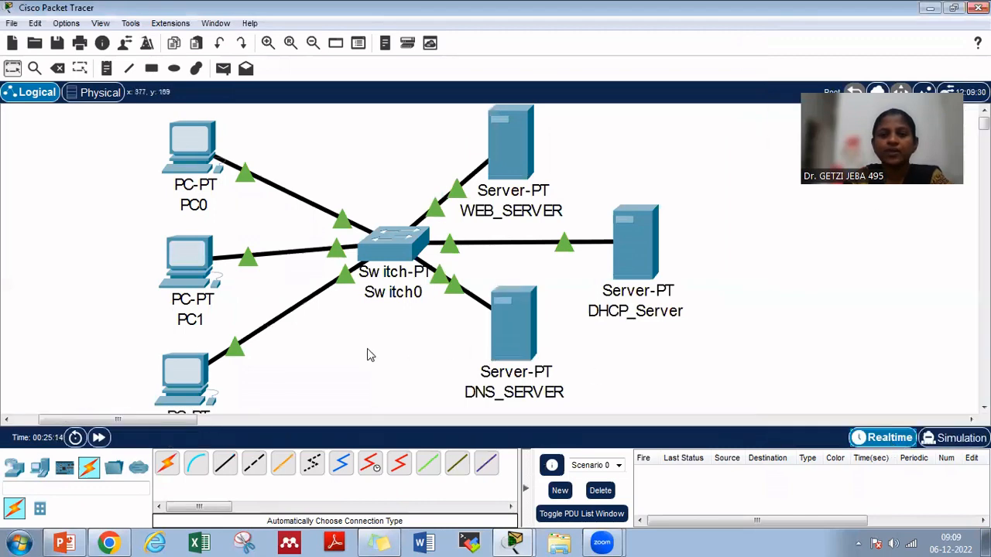
click(204, 149)
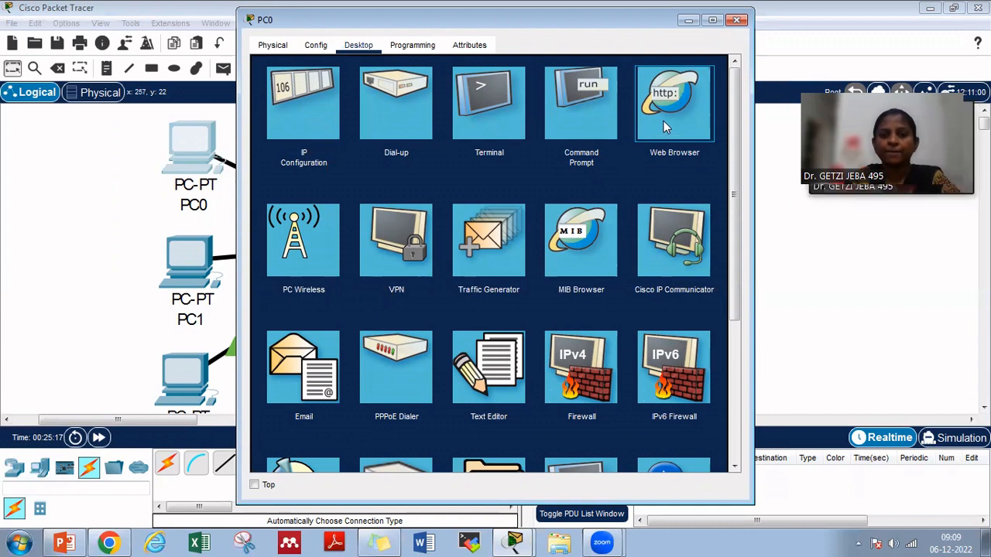
click(514, 540)
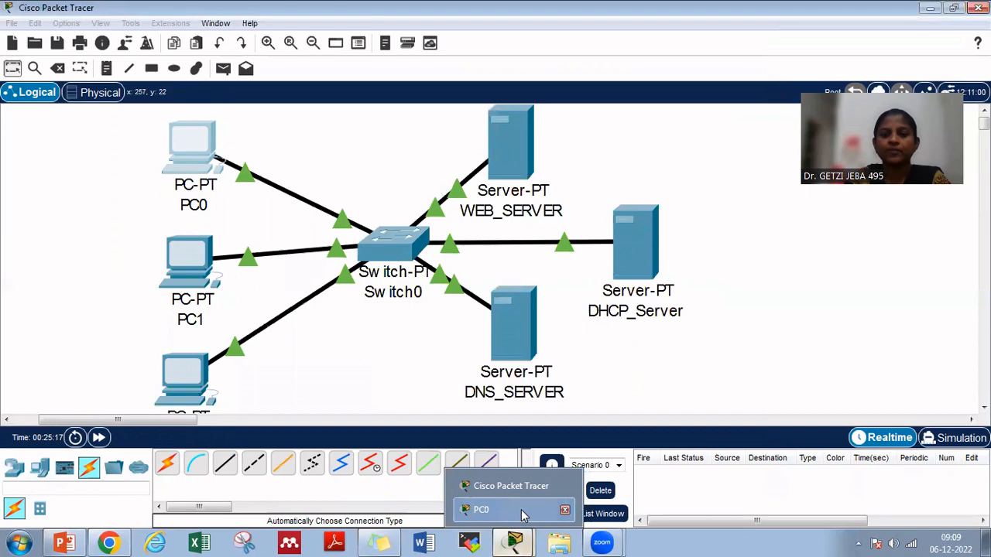
click(524, 514)
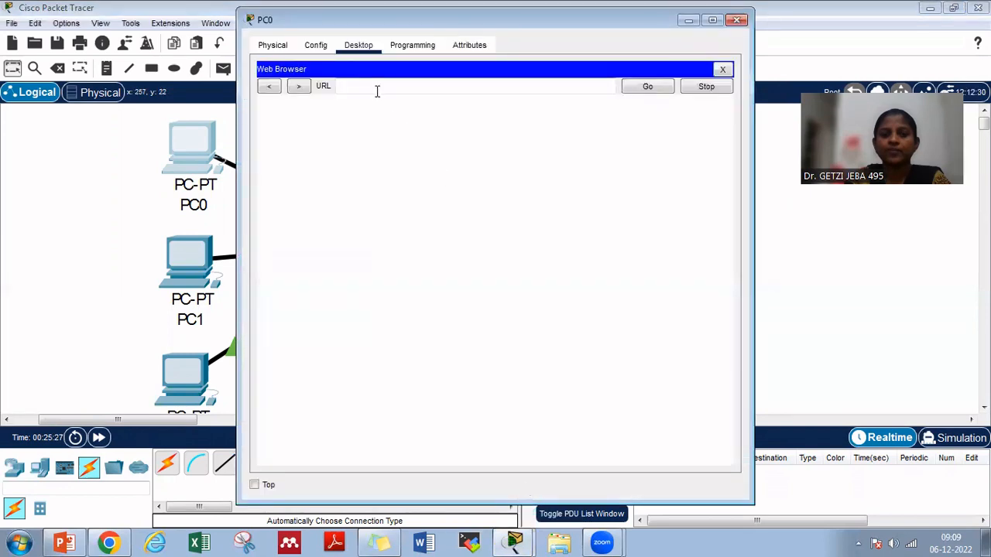
click(376, 91)
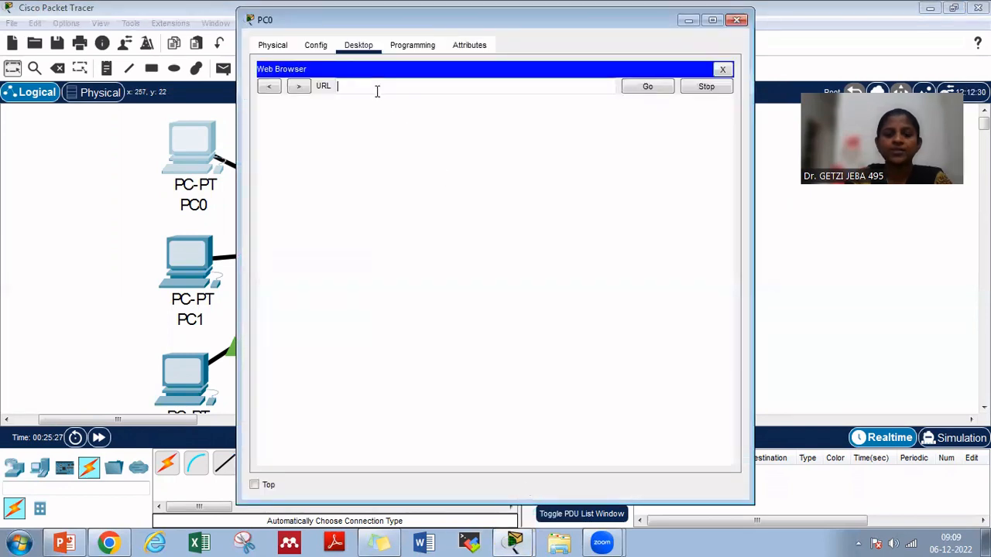
text(www.e)
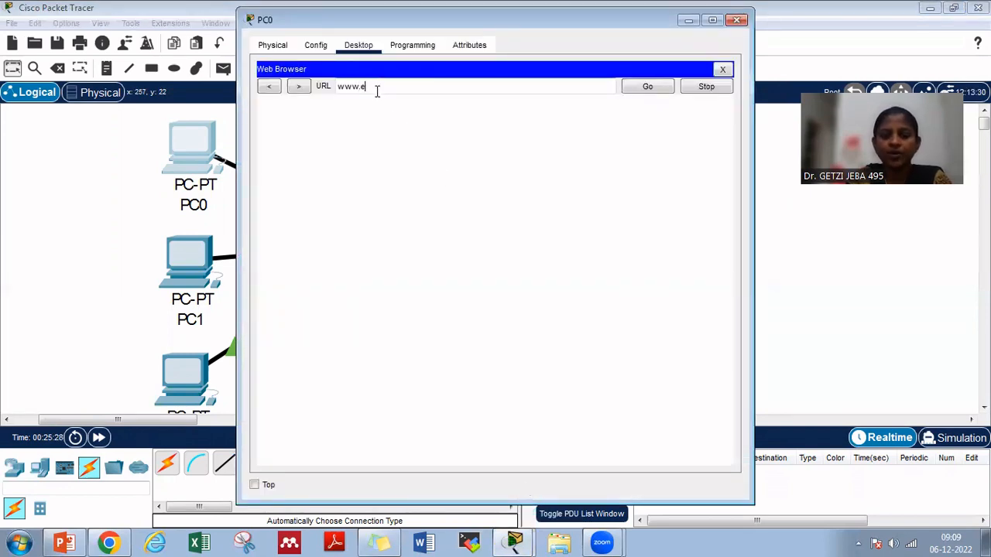
text(xample.com)
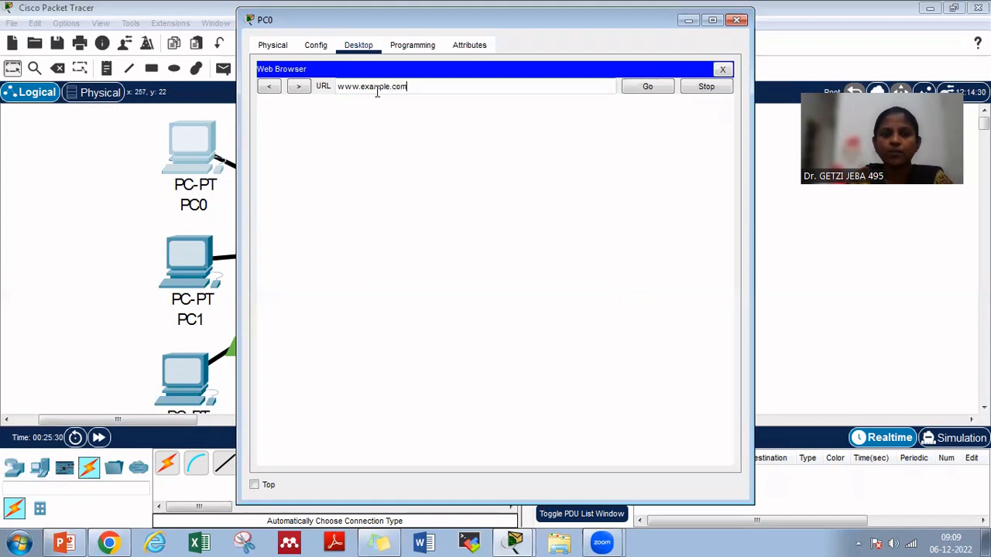
click(646, 88)
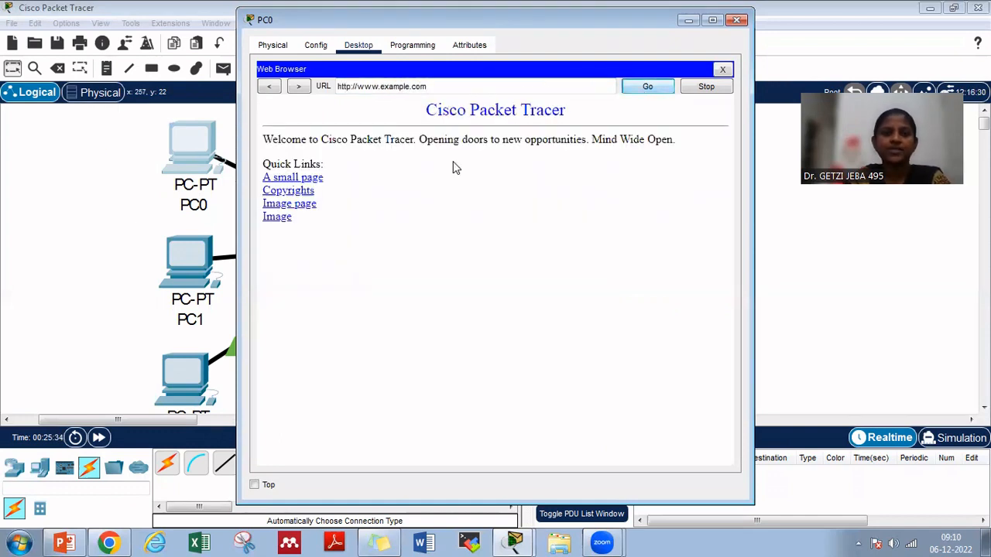
click(688, 21)
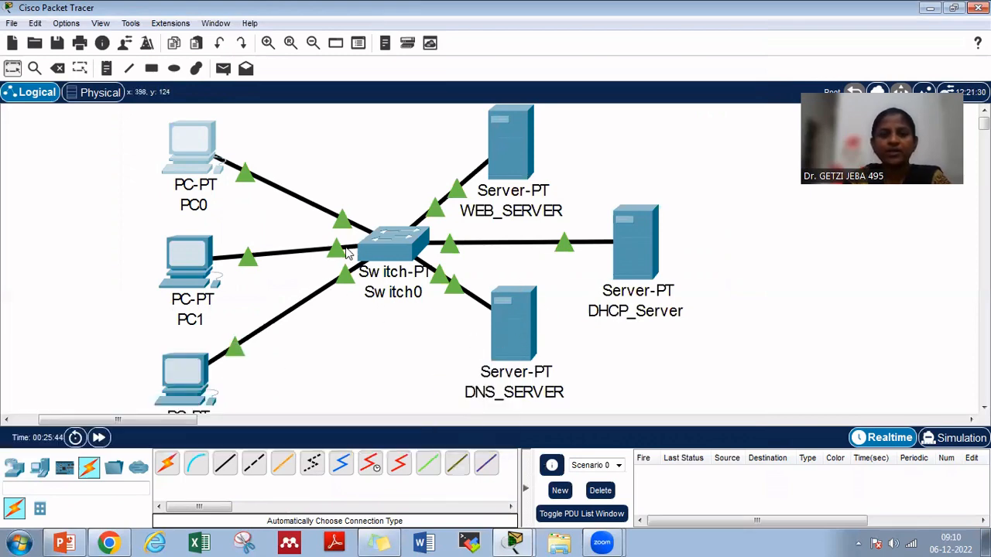
Switch to the PowerPoint presentation "Configuration of DHCP, DNS and HTTP"
mouse_move(181, 152)
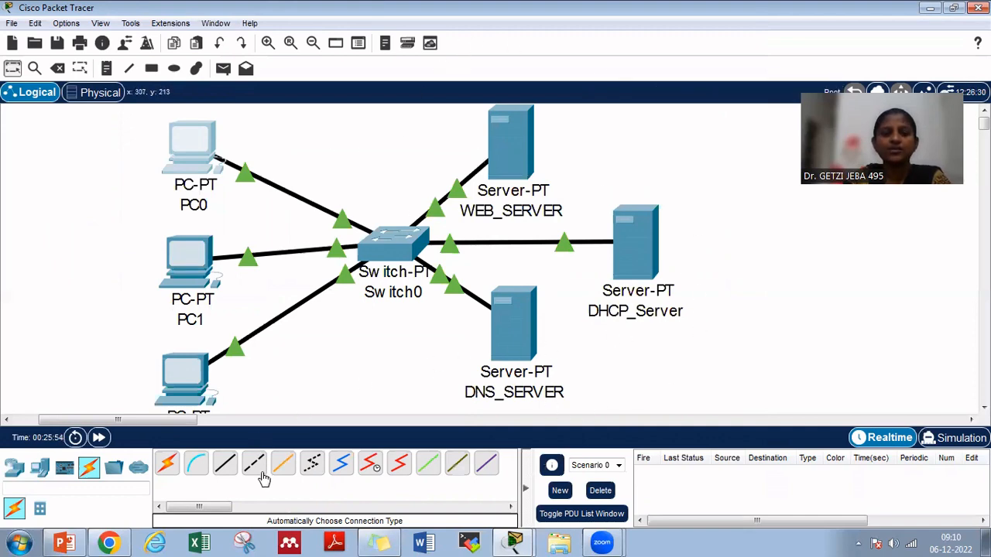
click(73, 542)
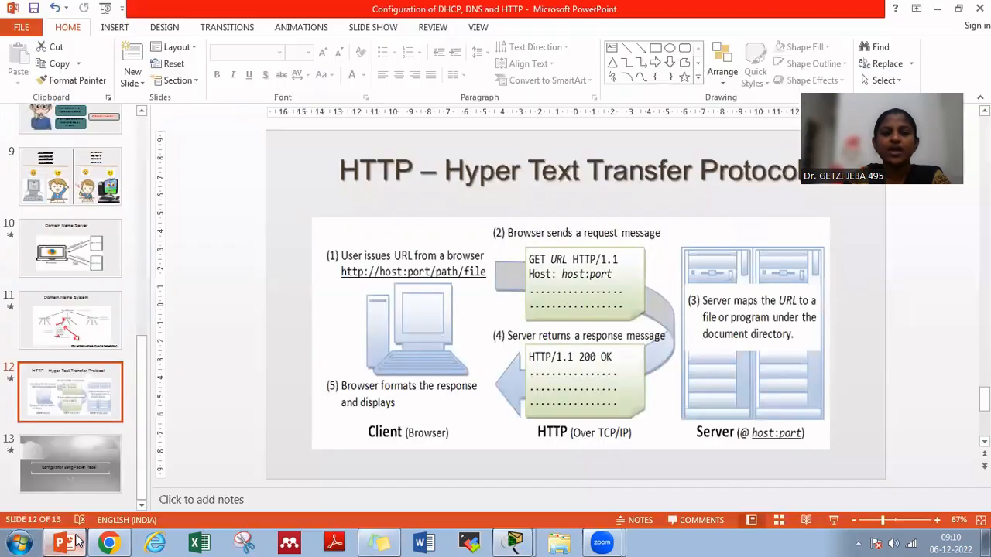